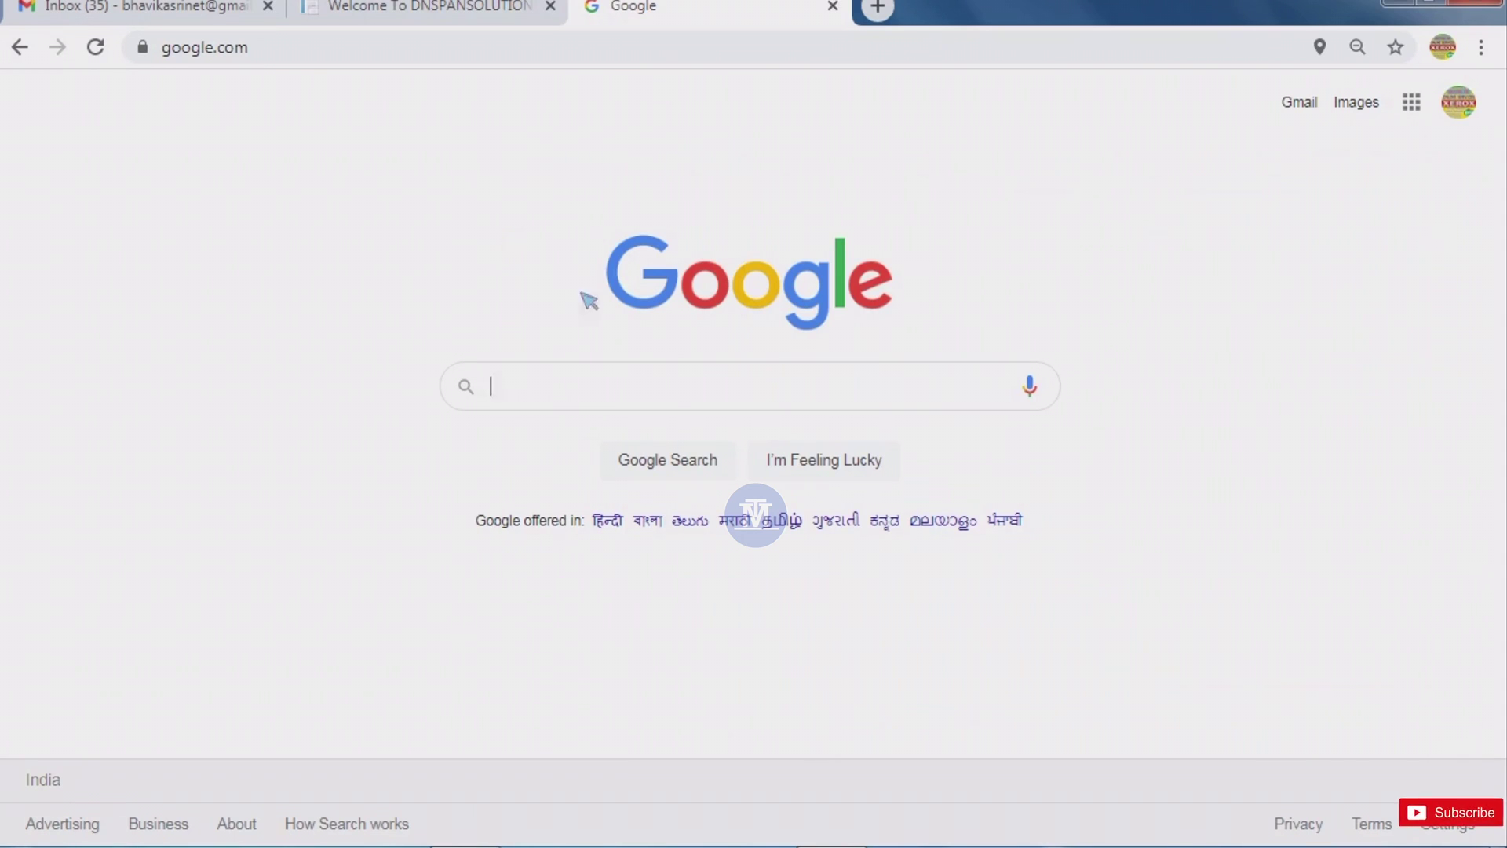
Search Google for 'AFCAT'.
click(568, 399)
text(A)
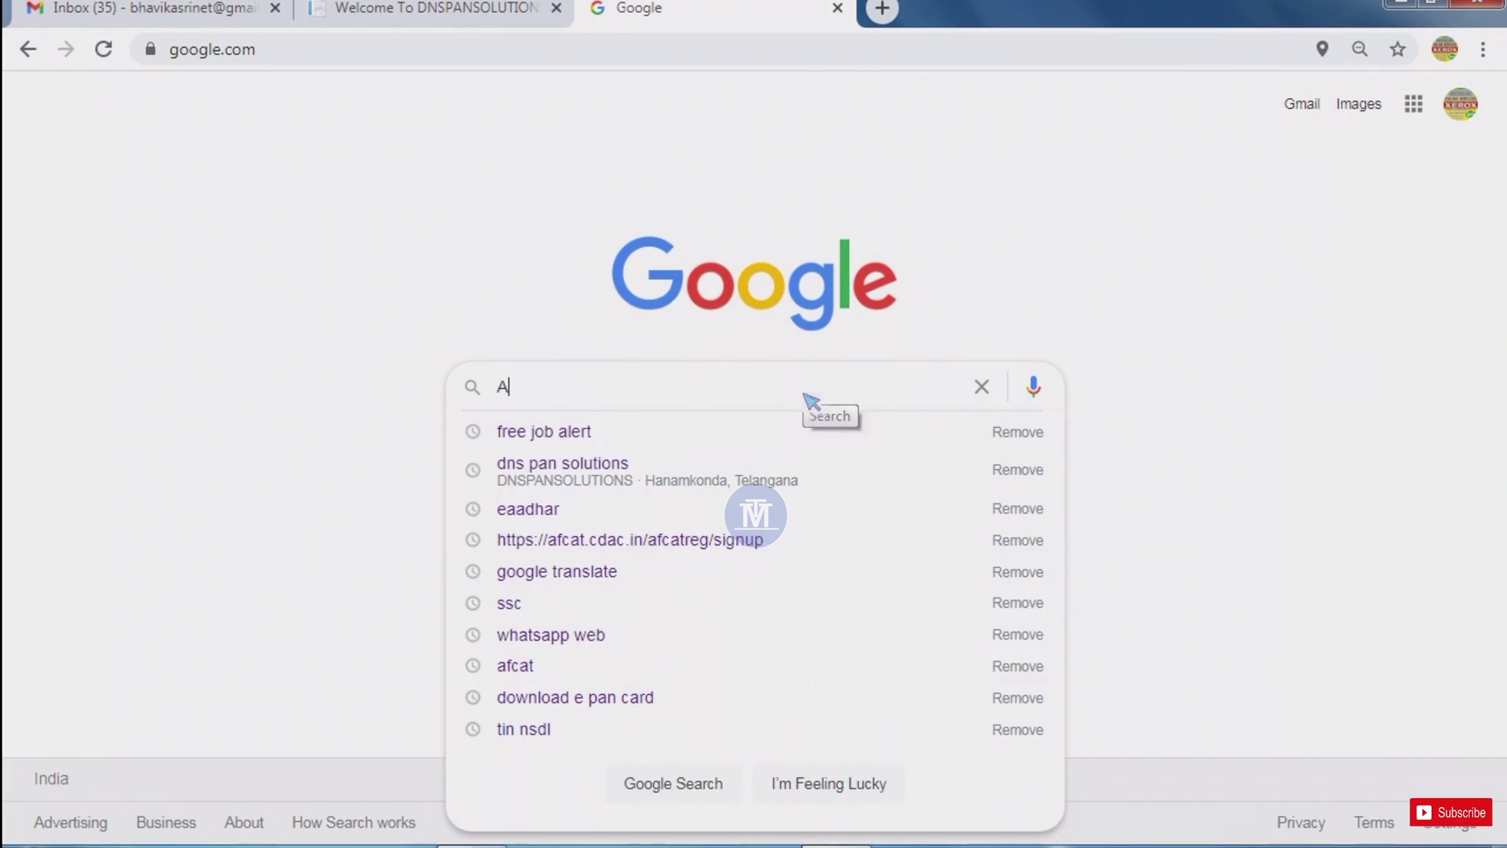
text(FCAT)
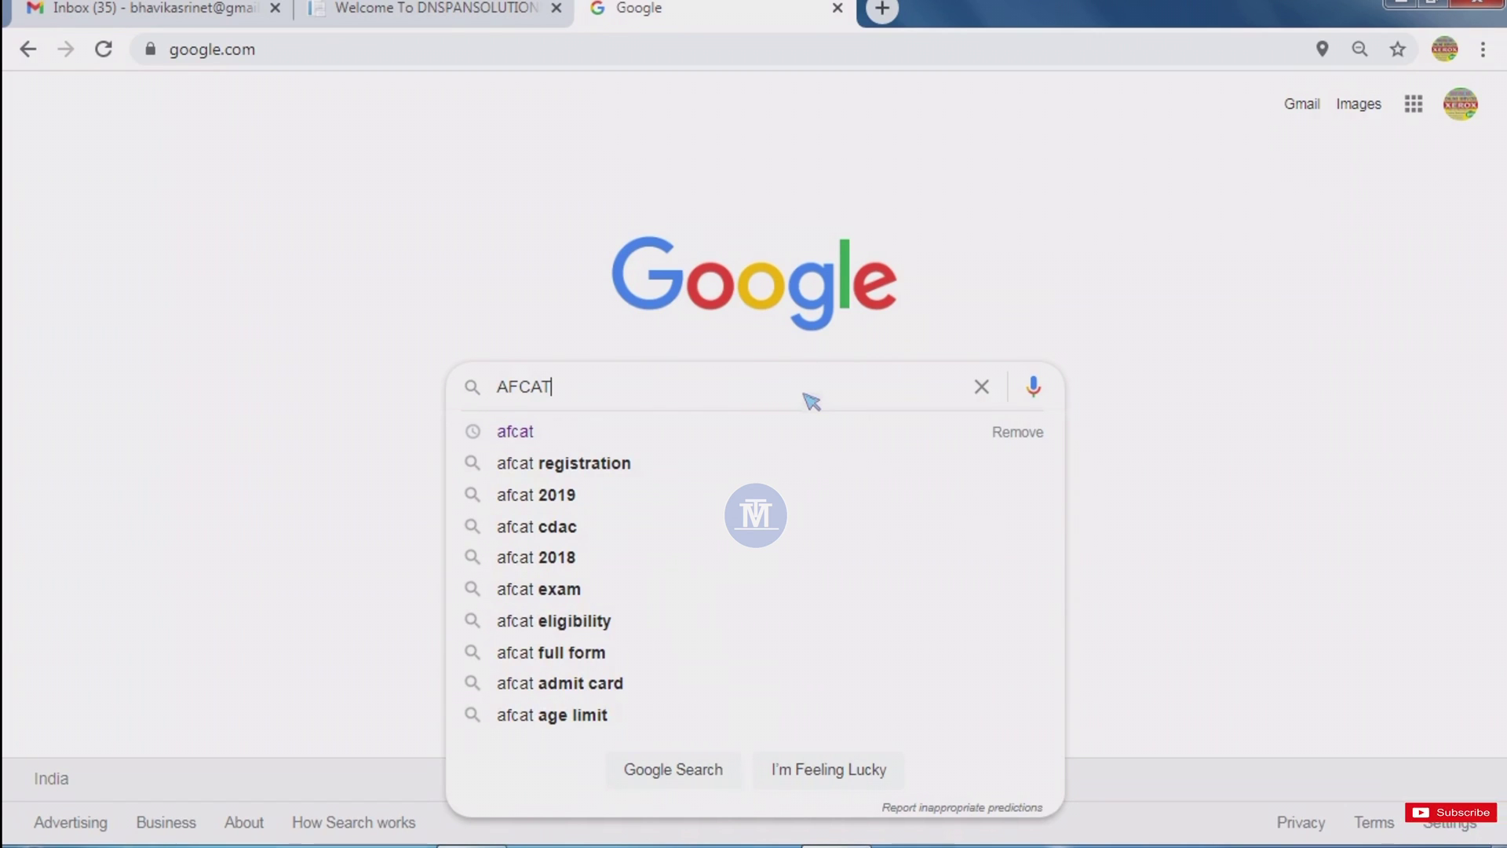
key(Return)
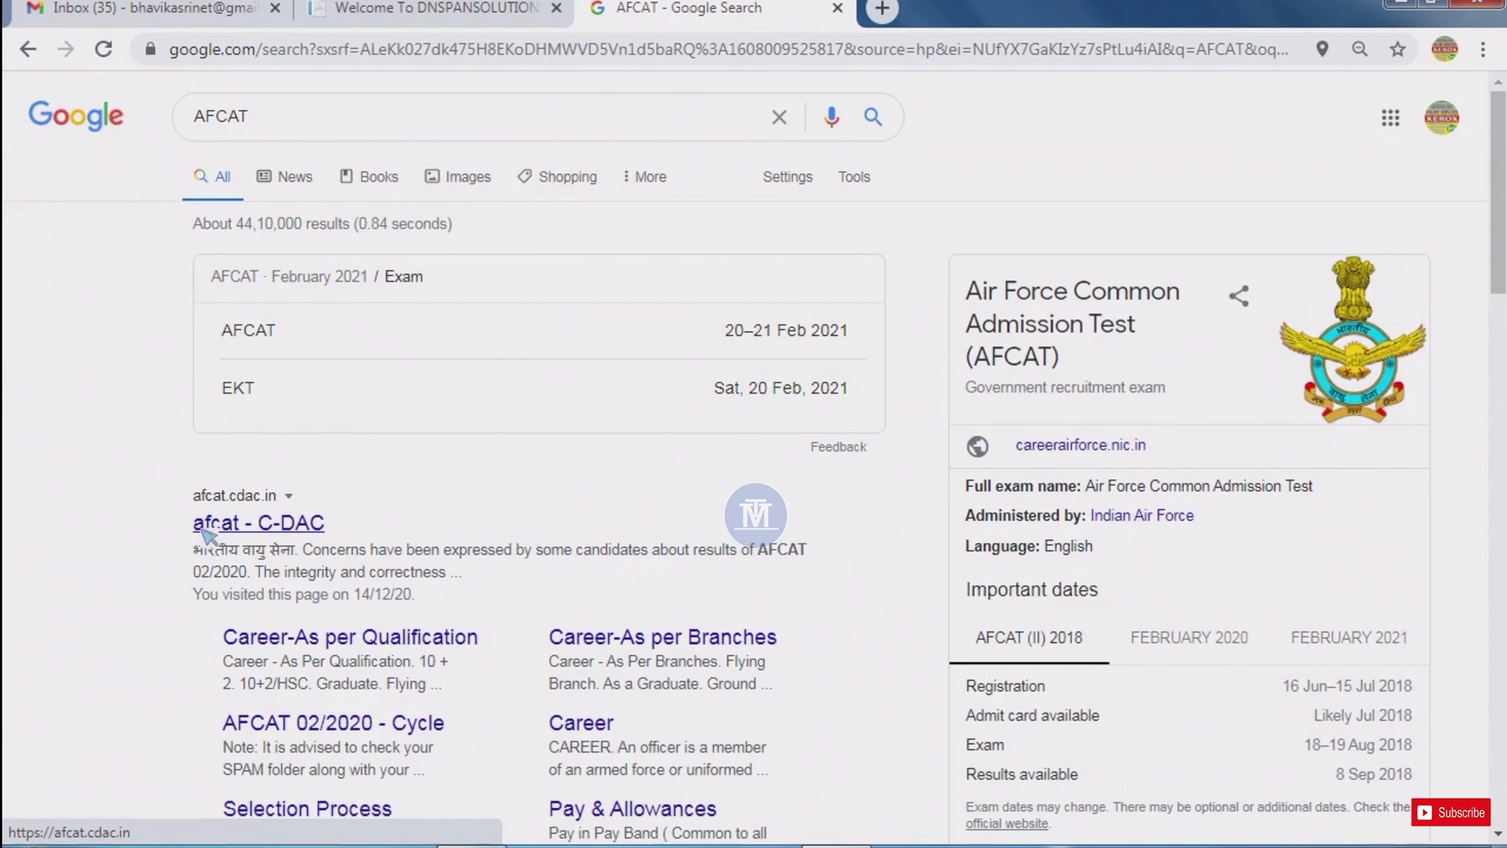
Open the afcat - C-DAC site and go to the AFCAT 01/2021 - CYCLE candidate login page.
click(289, 530)
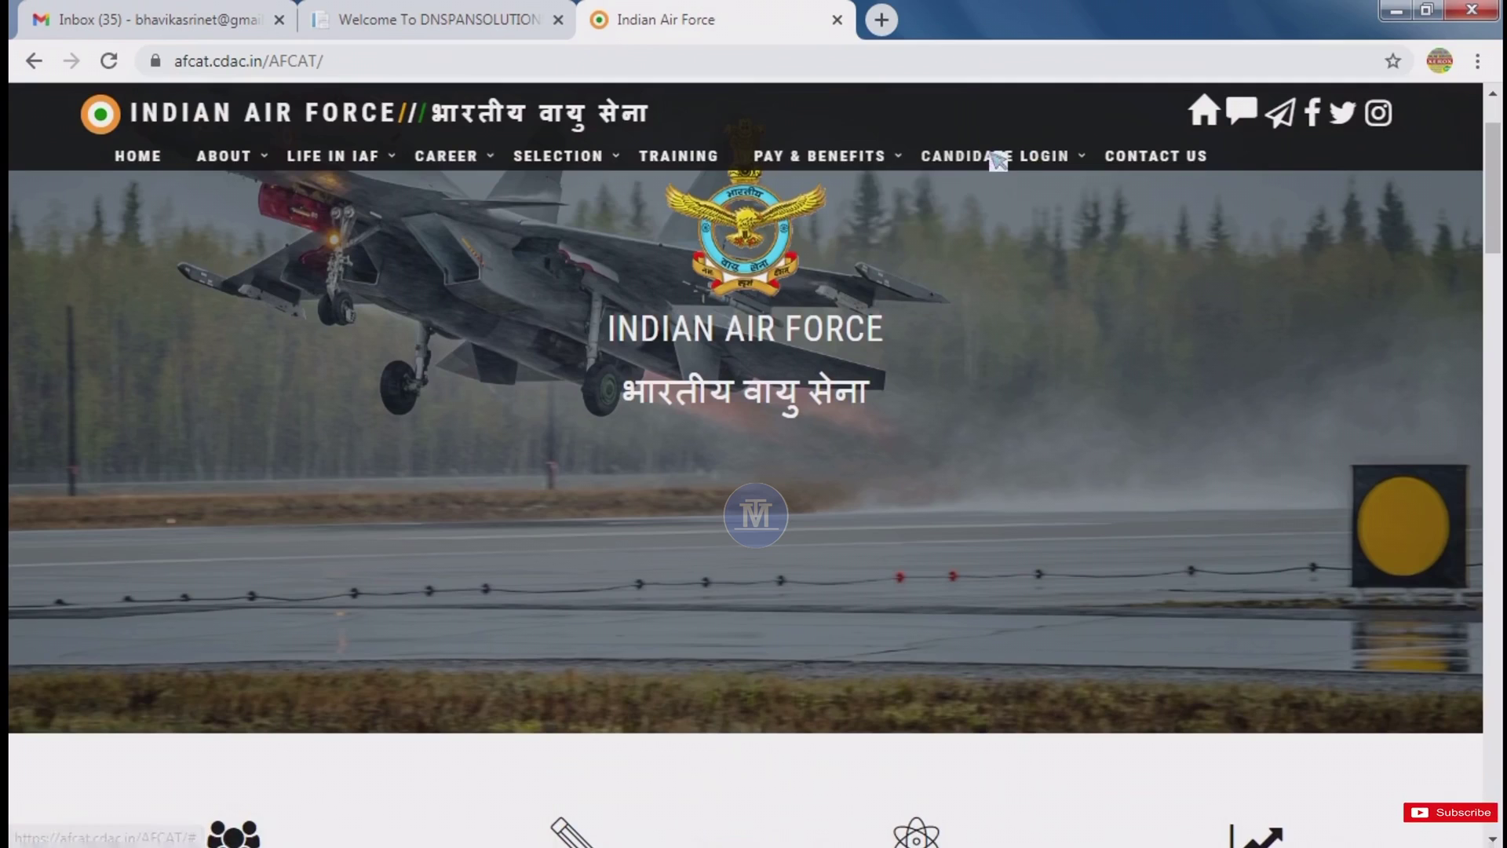
mouse_move(1026, 155)
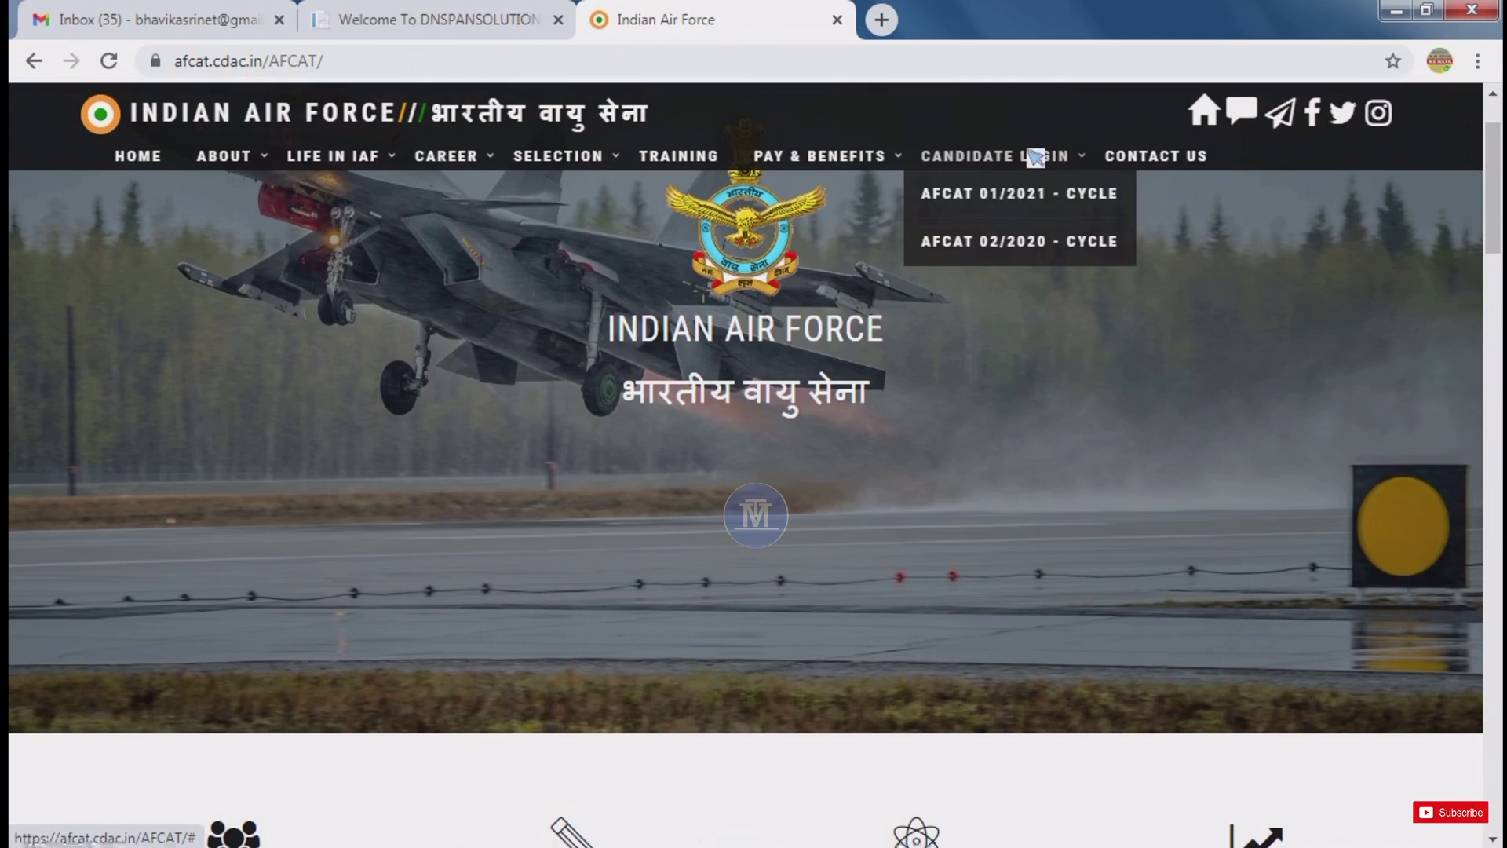
click(1030, 201)
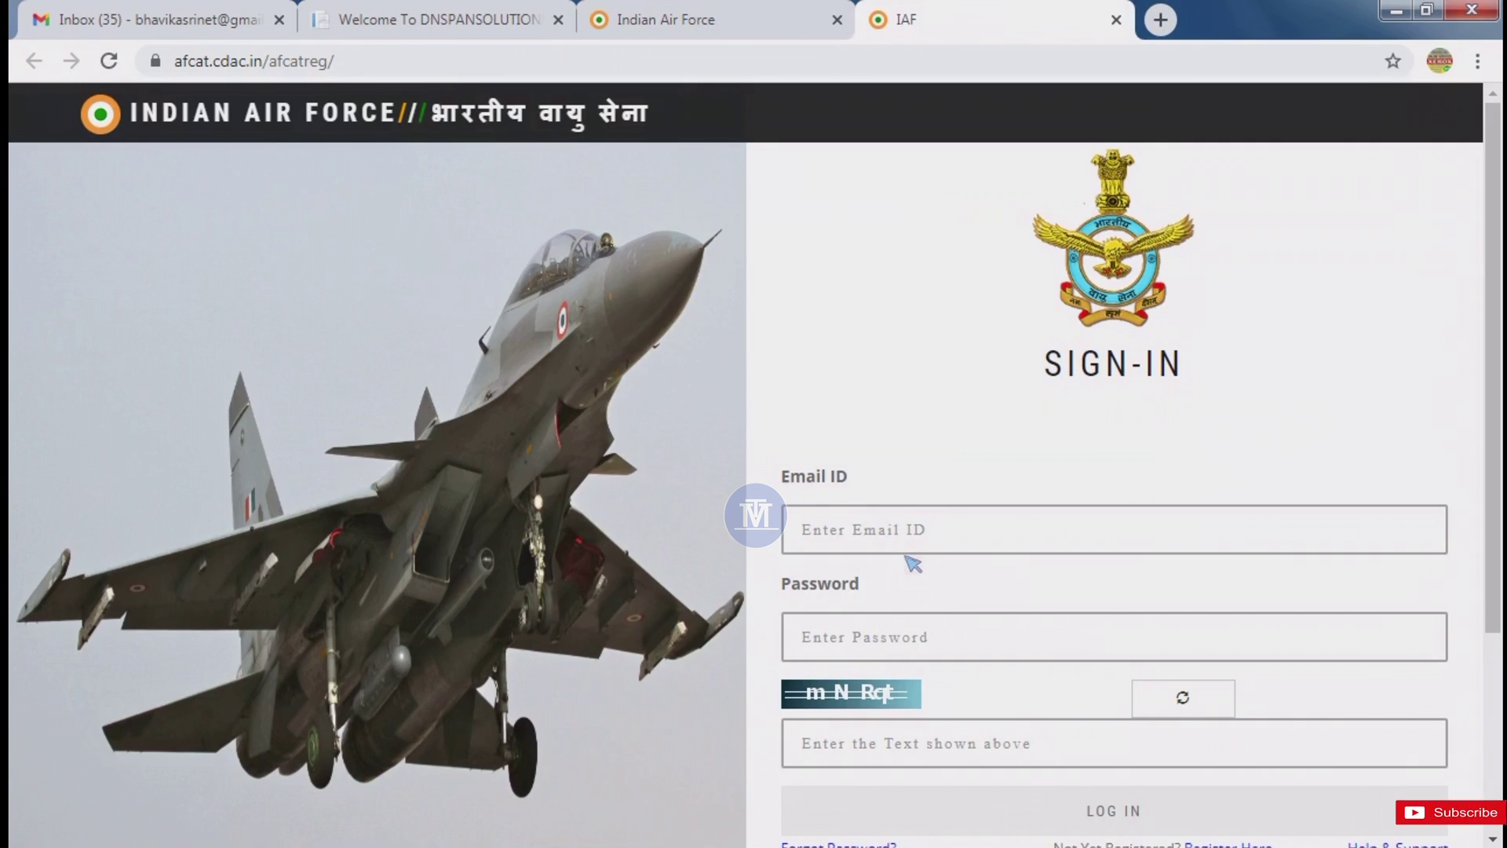
scroll(913, 563, down, 3)
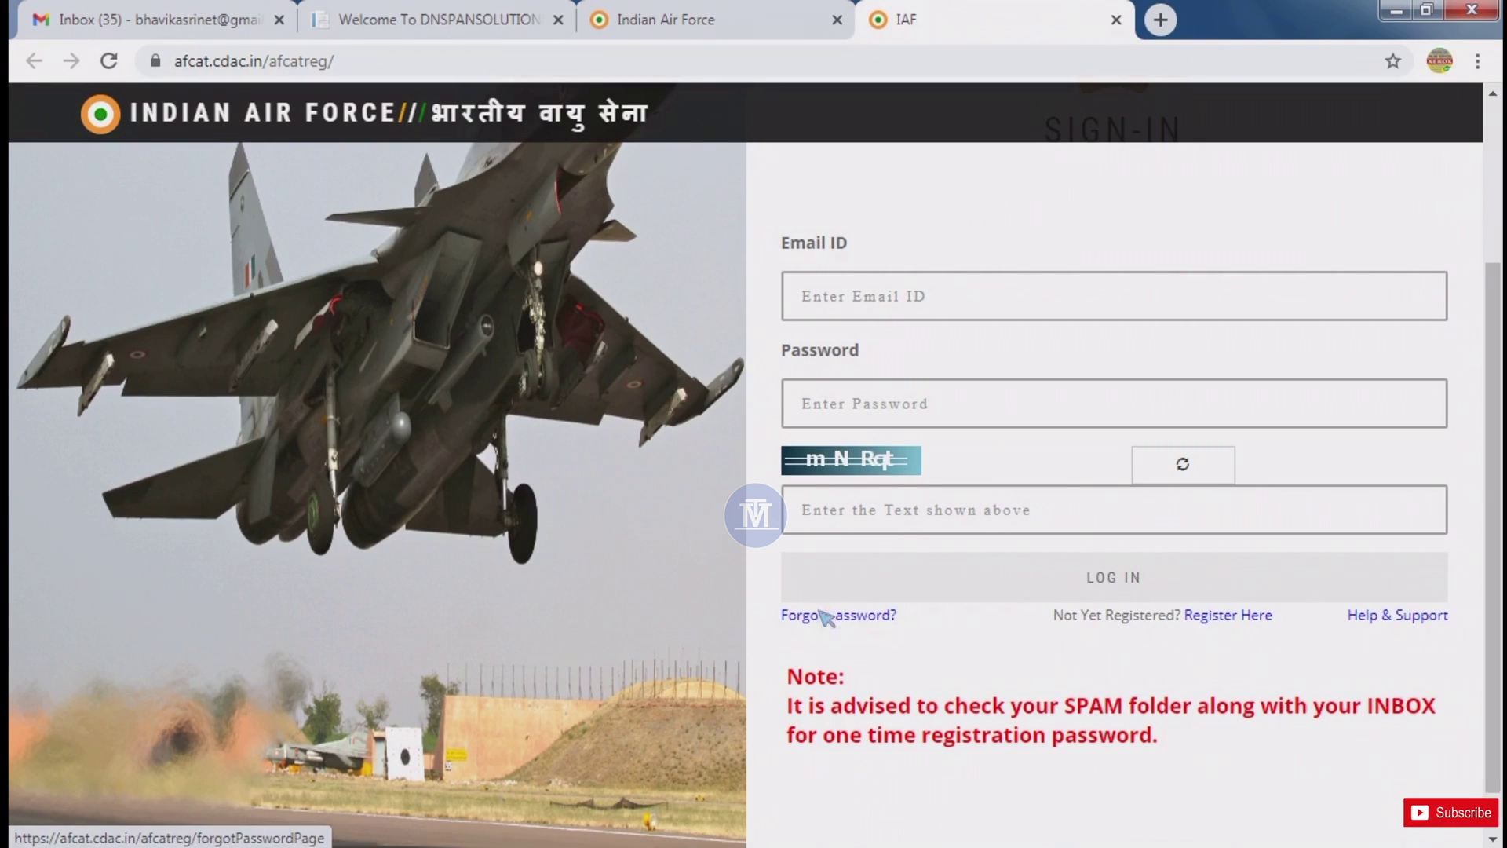
Open the new-account registration form and enter the candidate's full name.
click(1234, 622)
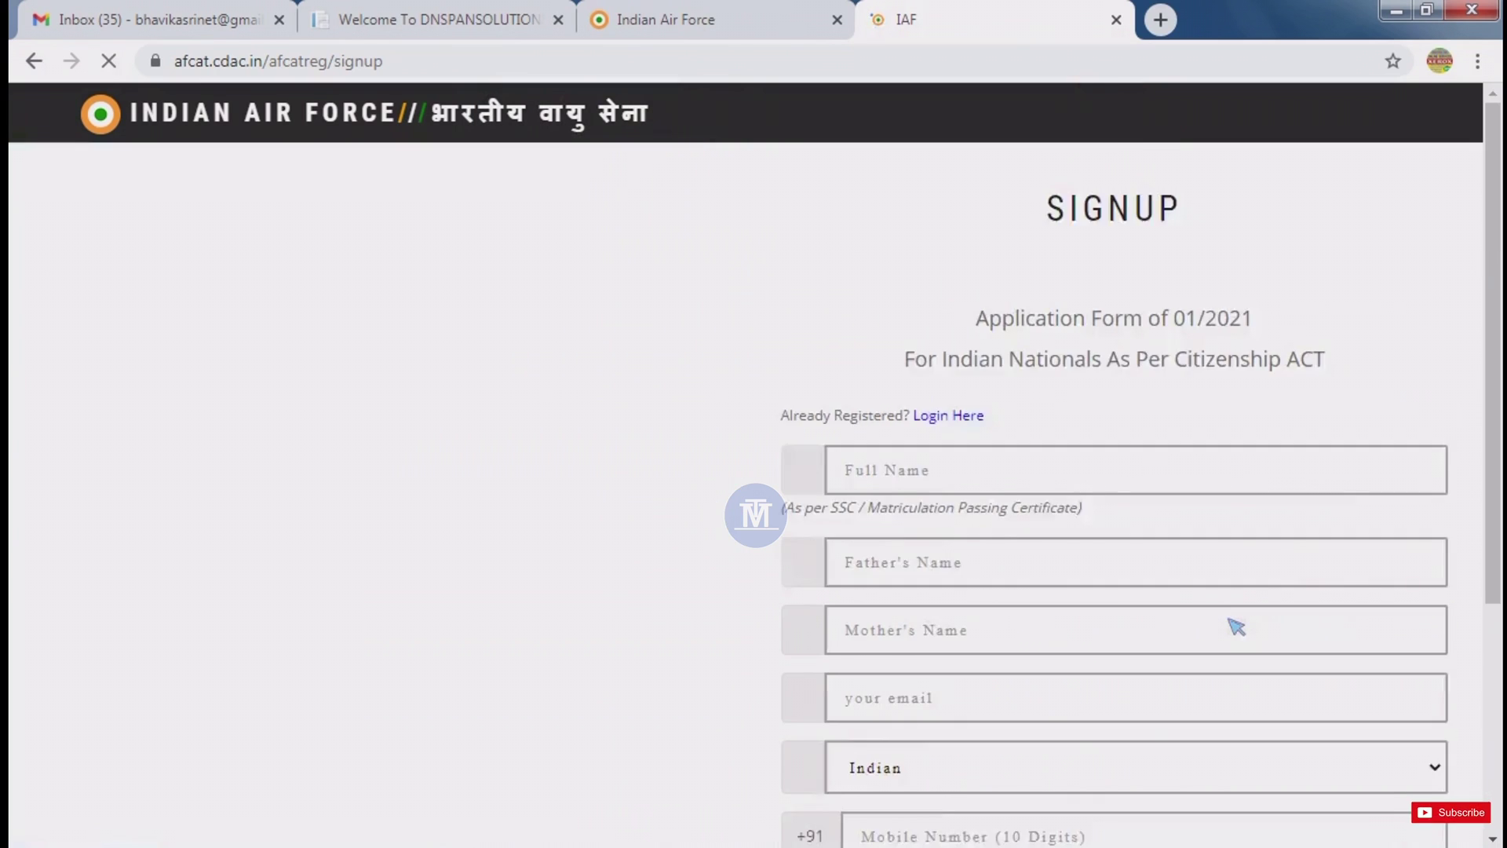
scroll(1248, 628, down, 4)
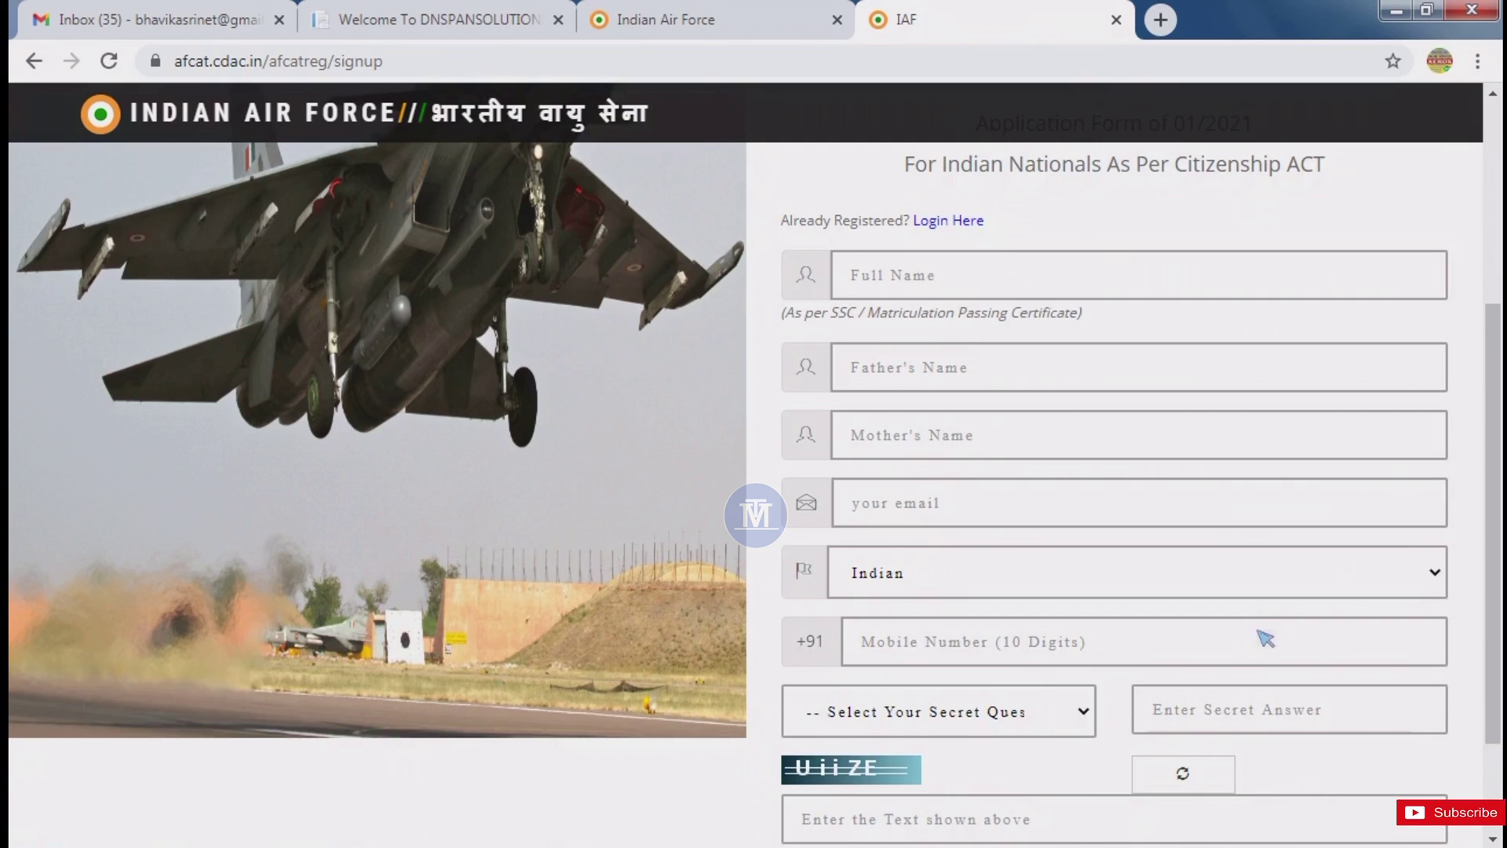
scroll(959, 350, down, 2)
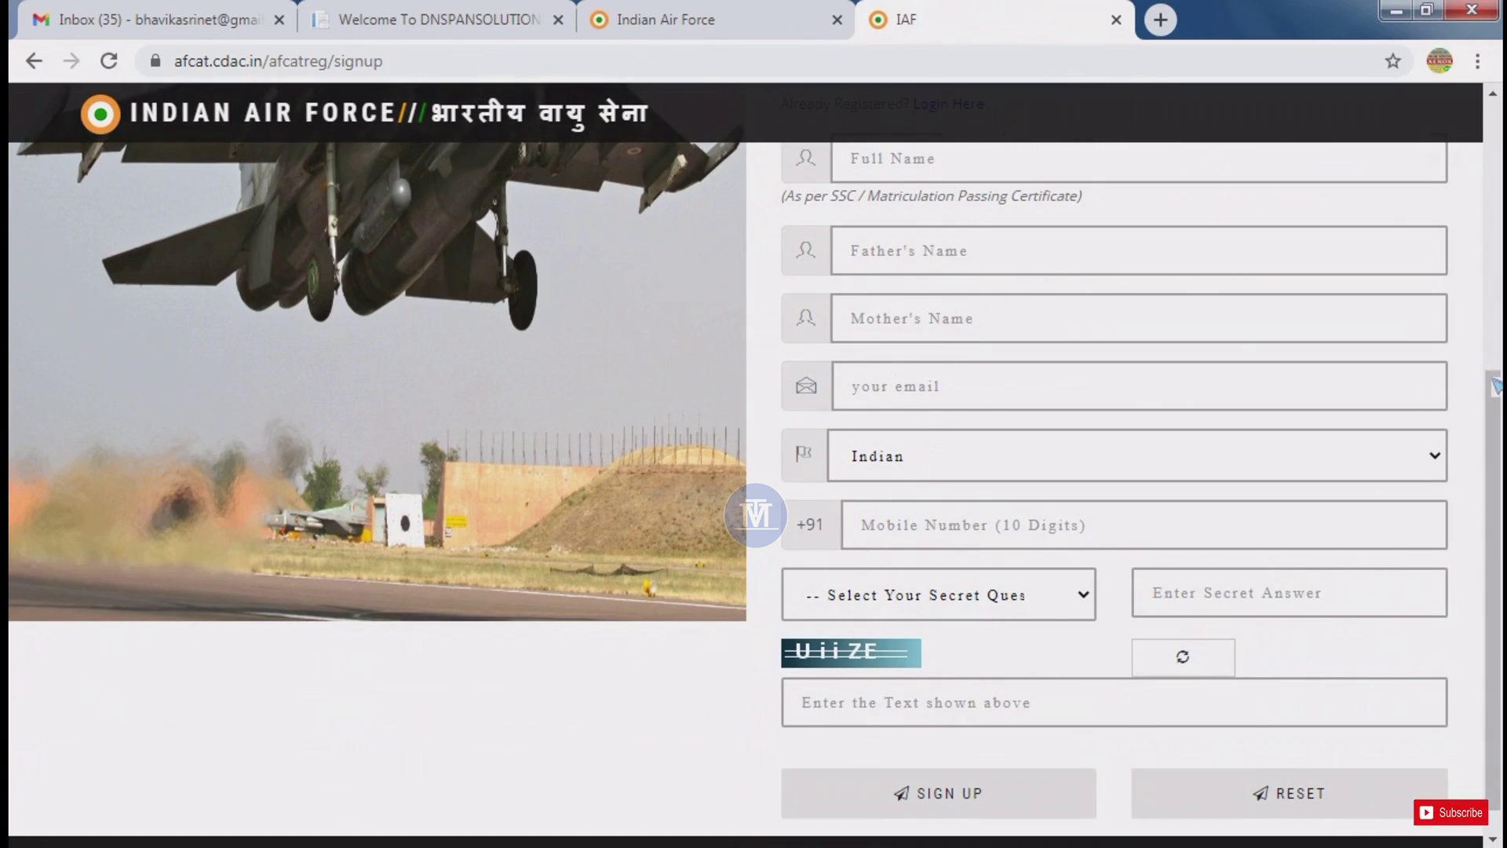
scroll(929, 200, up, 1)
click(928, 200)
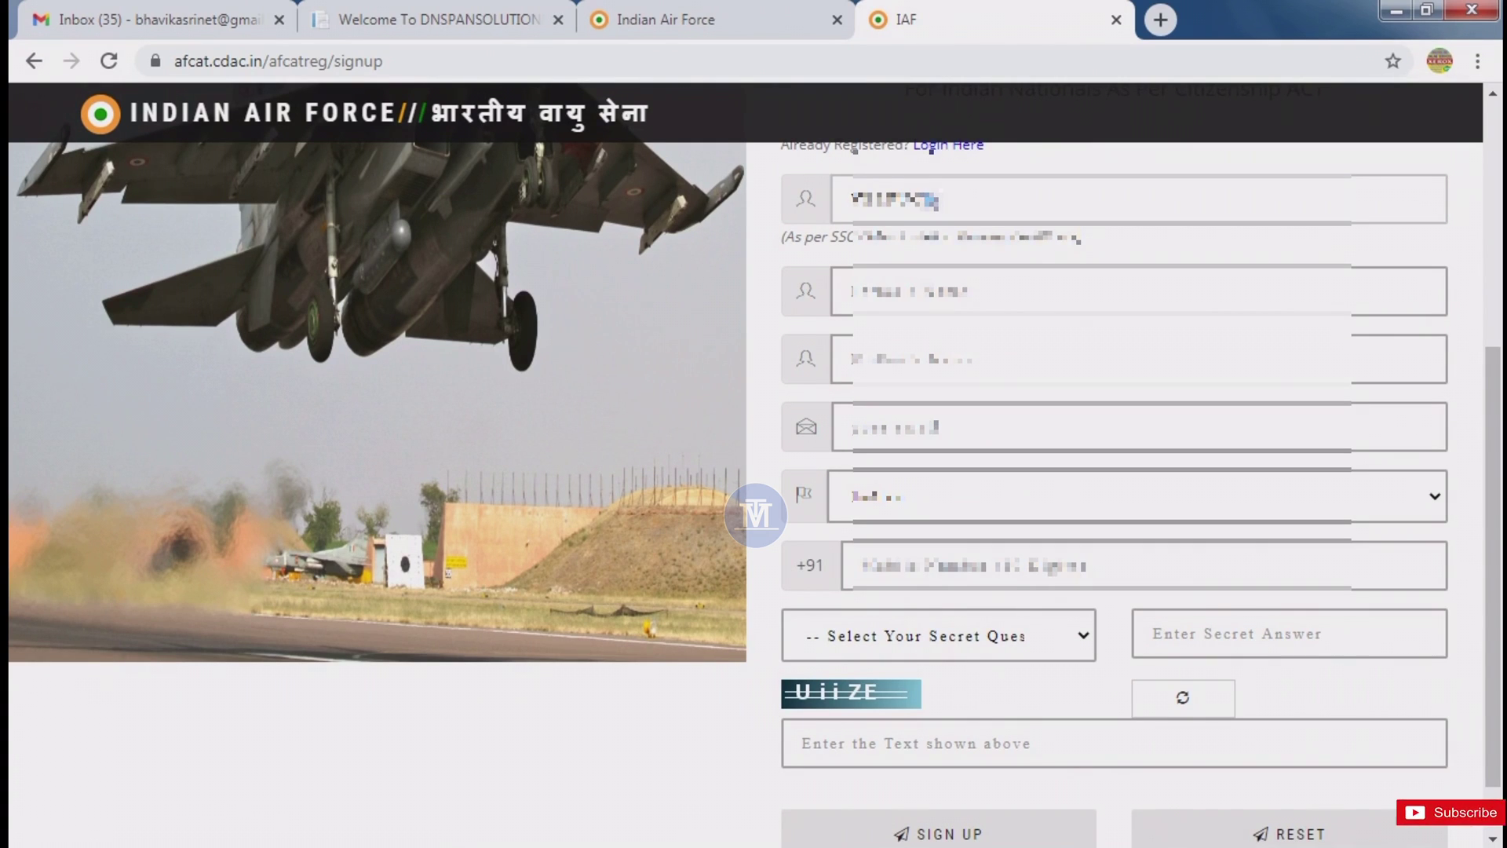
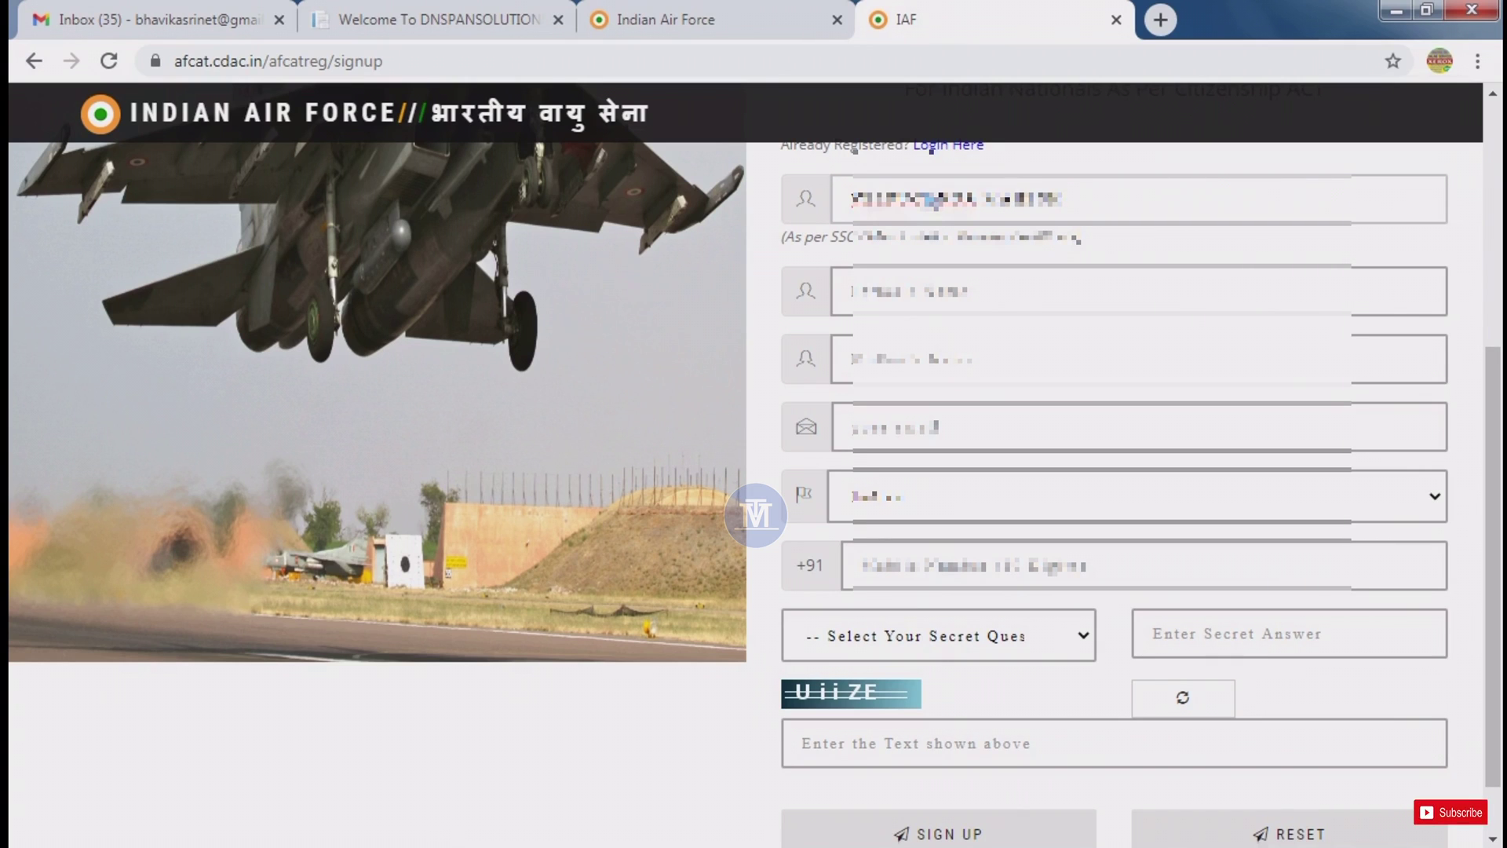
Fill in the father's name and the mother's name.
click(941, 276)
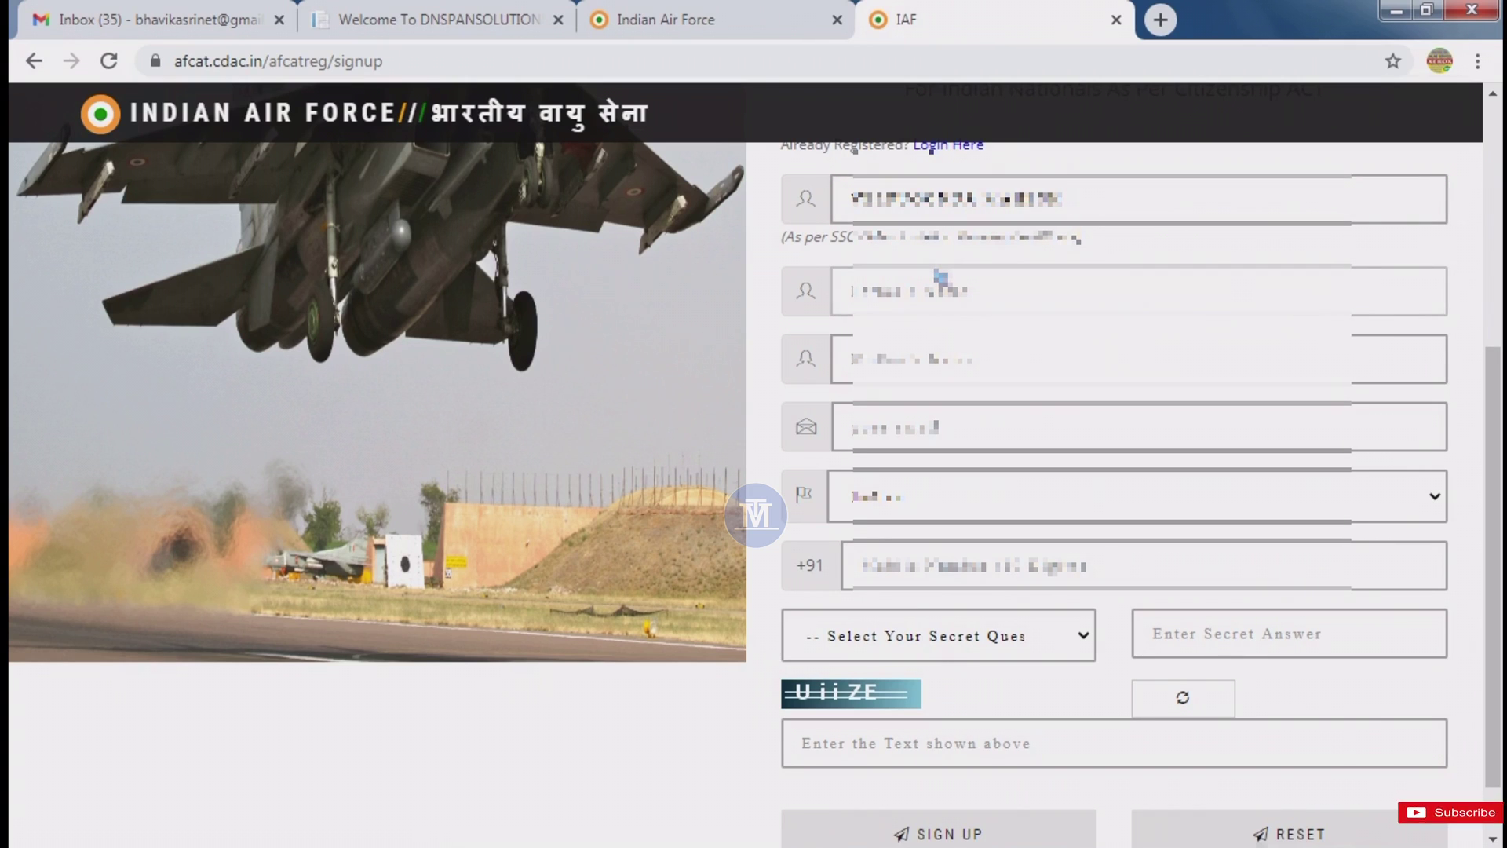
key(BackSpace)
key(BackSpace)
key(BackSpace)
key(BackSpace)
key(BackSpace)
key(BackSpace)
key(BackSpace)
key(BackSpace)
key(BackSpace)
key(BackSpace)
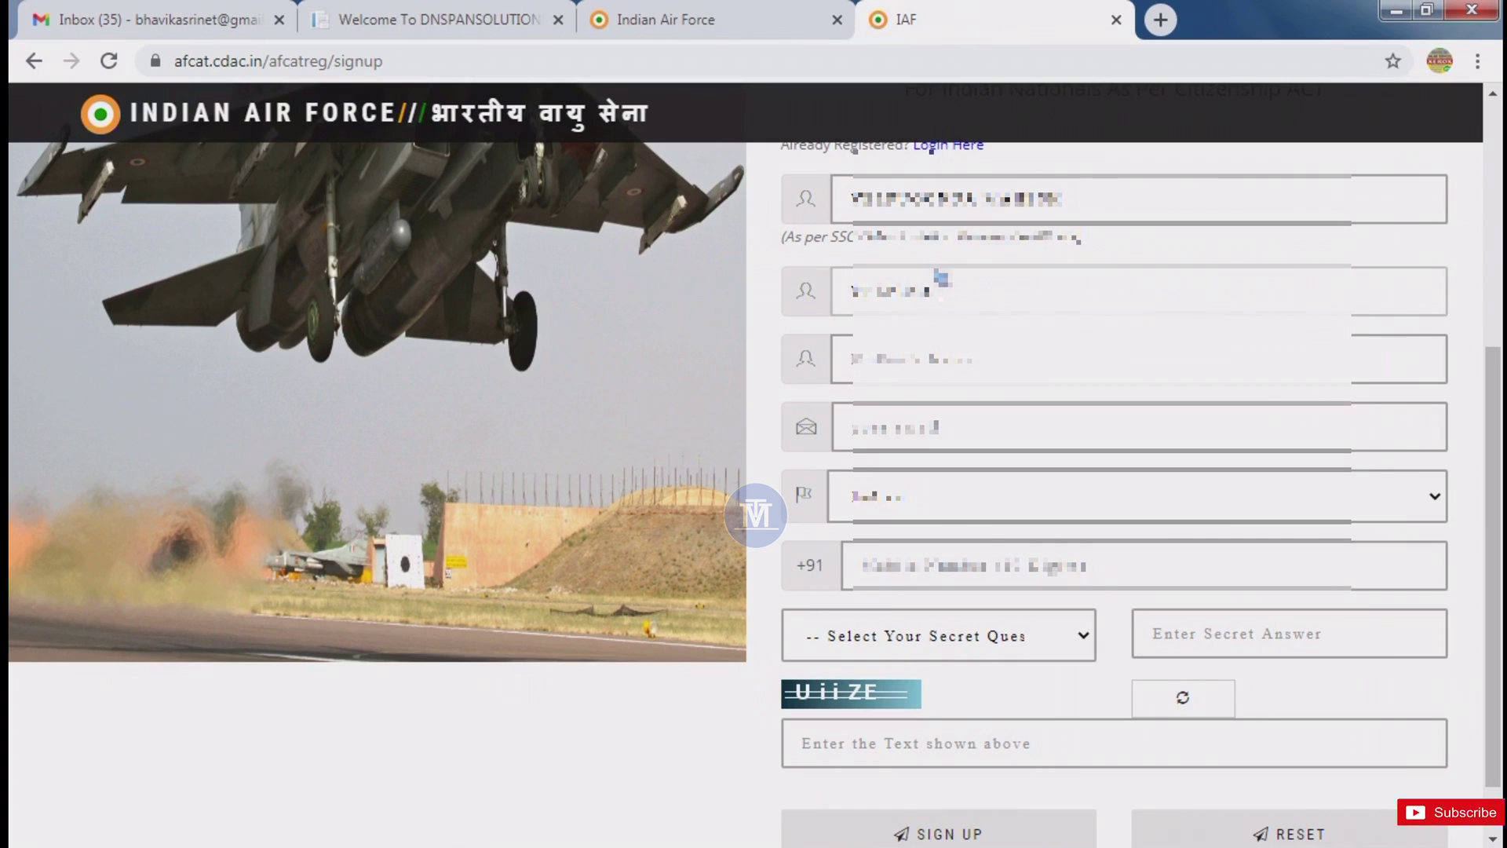
text(KUMAR)
click(1038, 367)
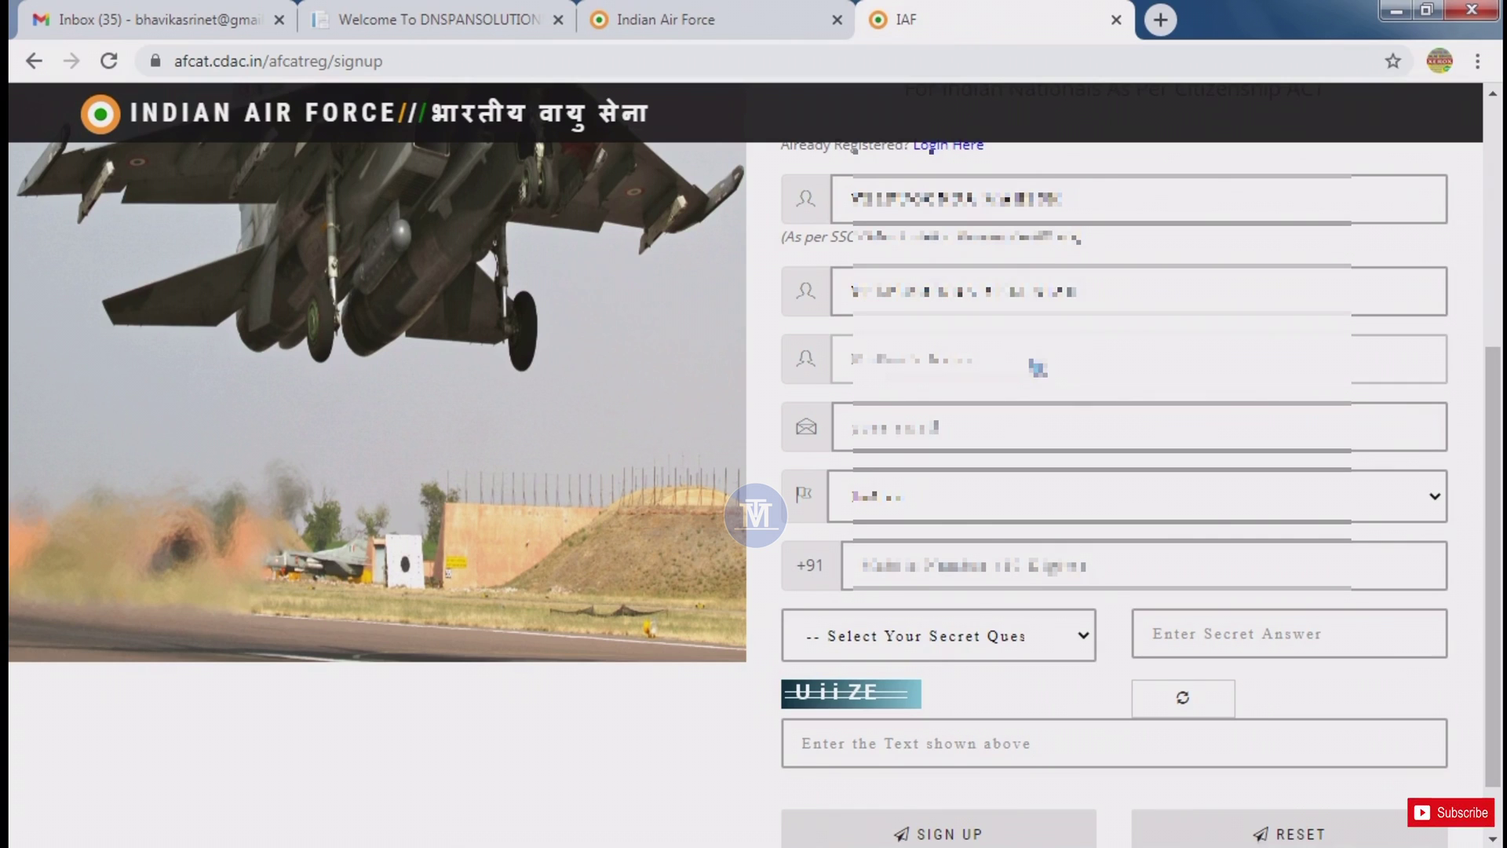
text(V)
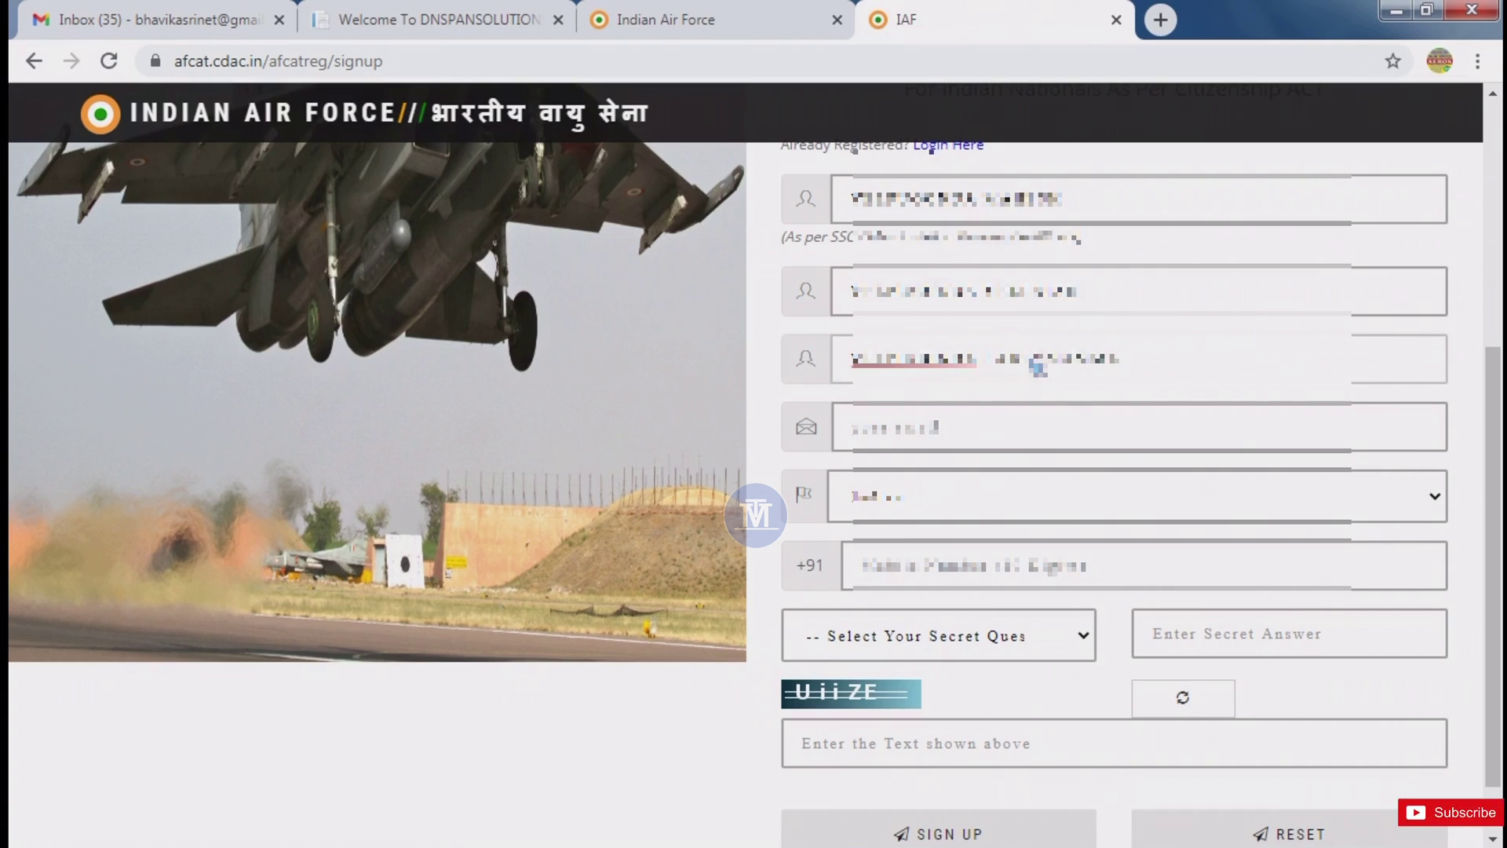
Paste in the candidate's e-mail address and enter the mobile number.
click(1009, 432)
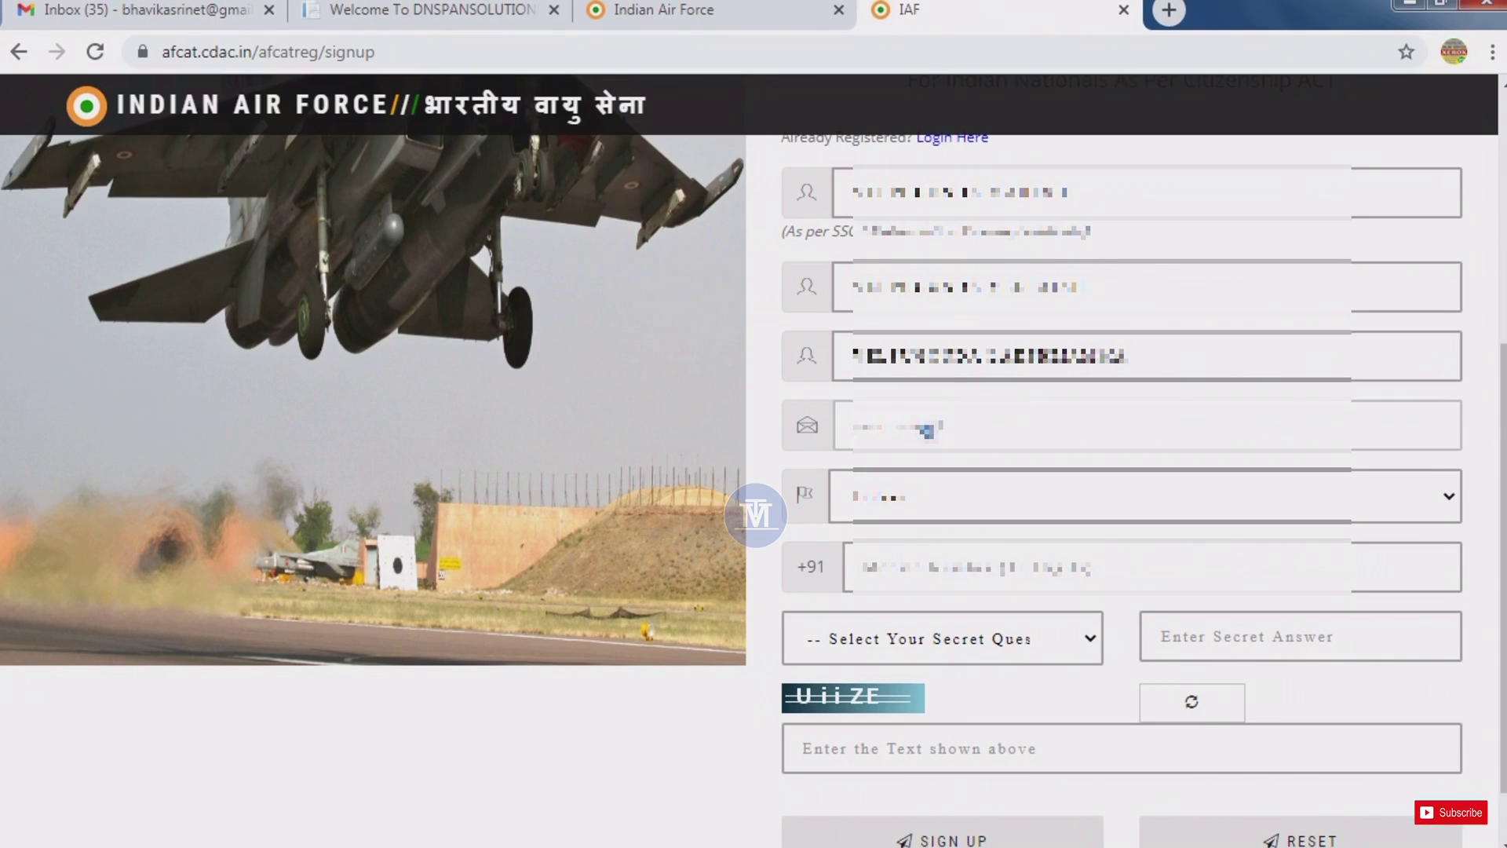
key(ctrl+v)
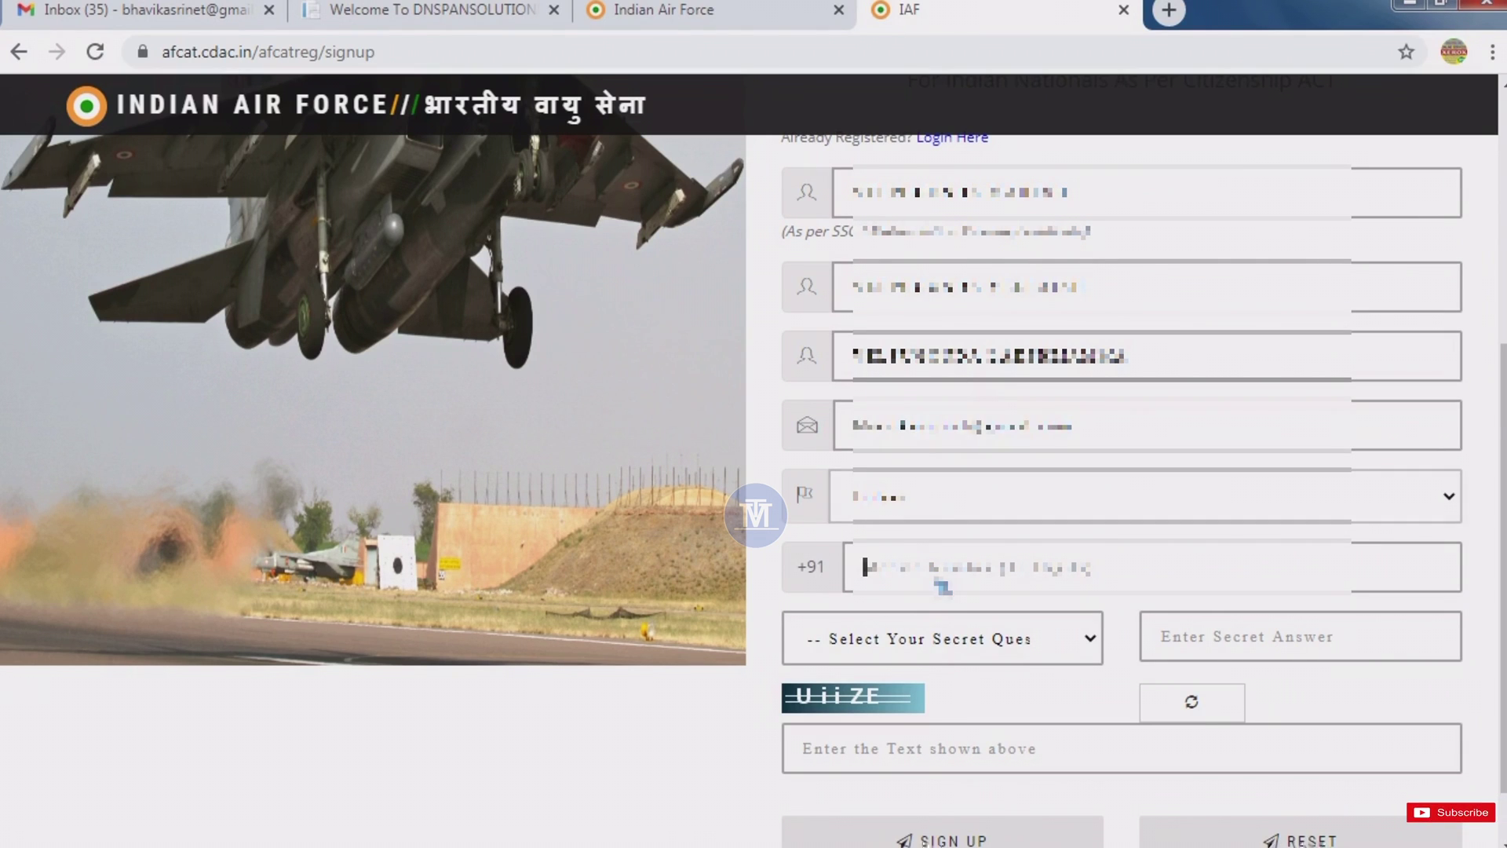
click(942, 585)
text(98)
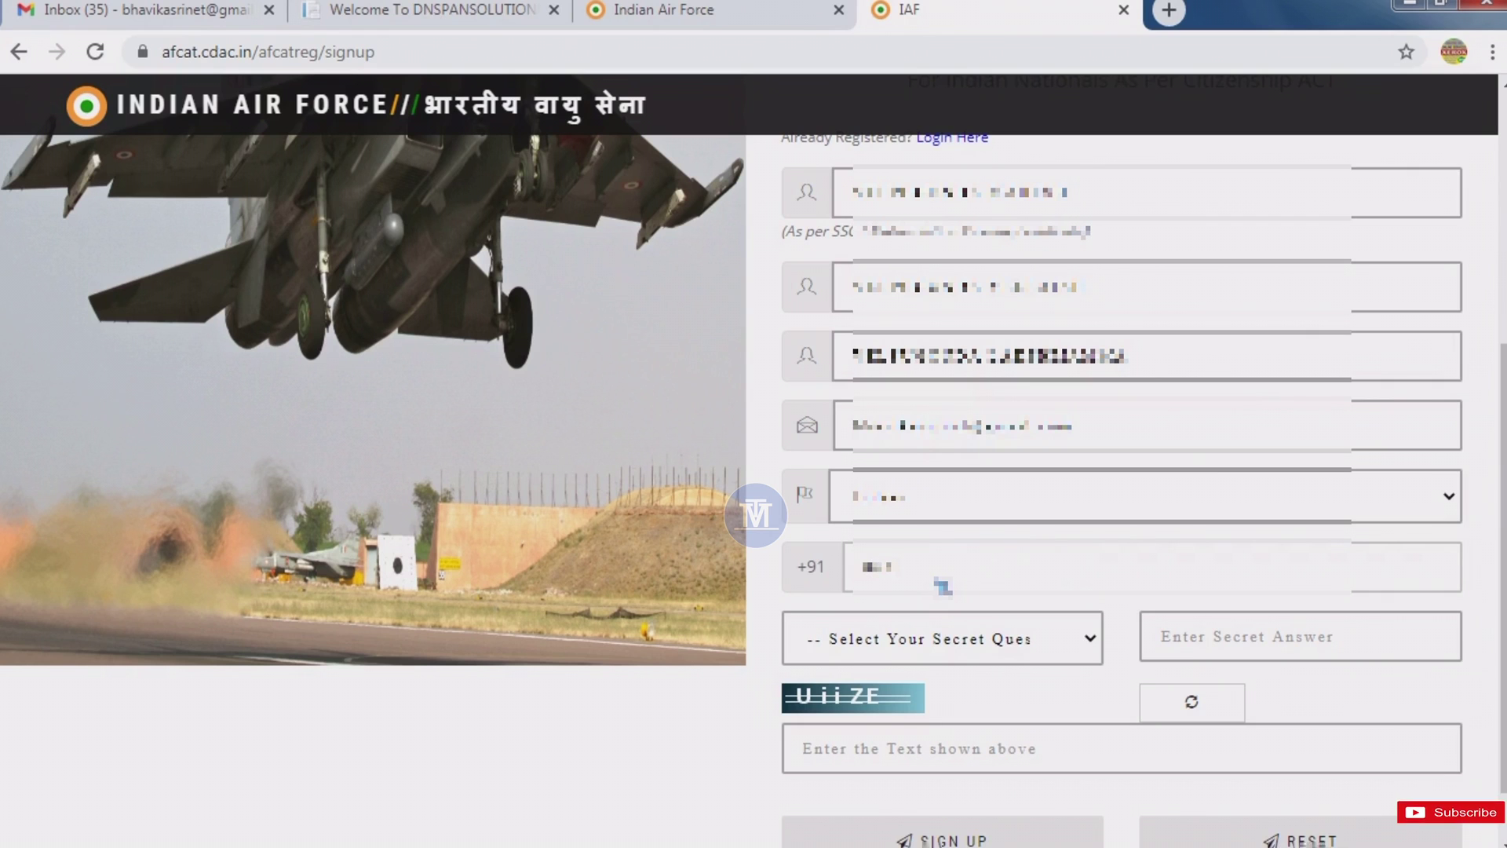
click(942, 638)
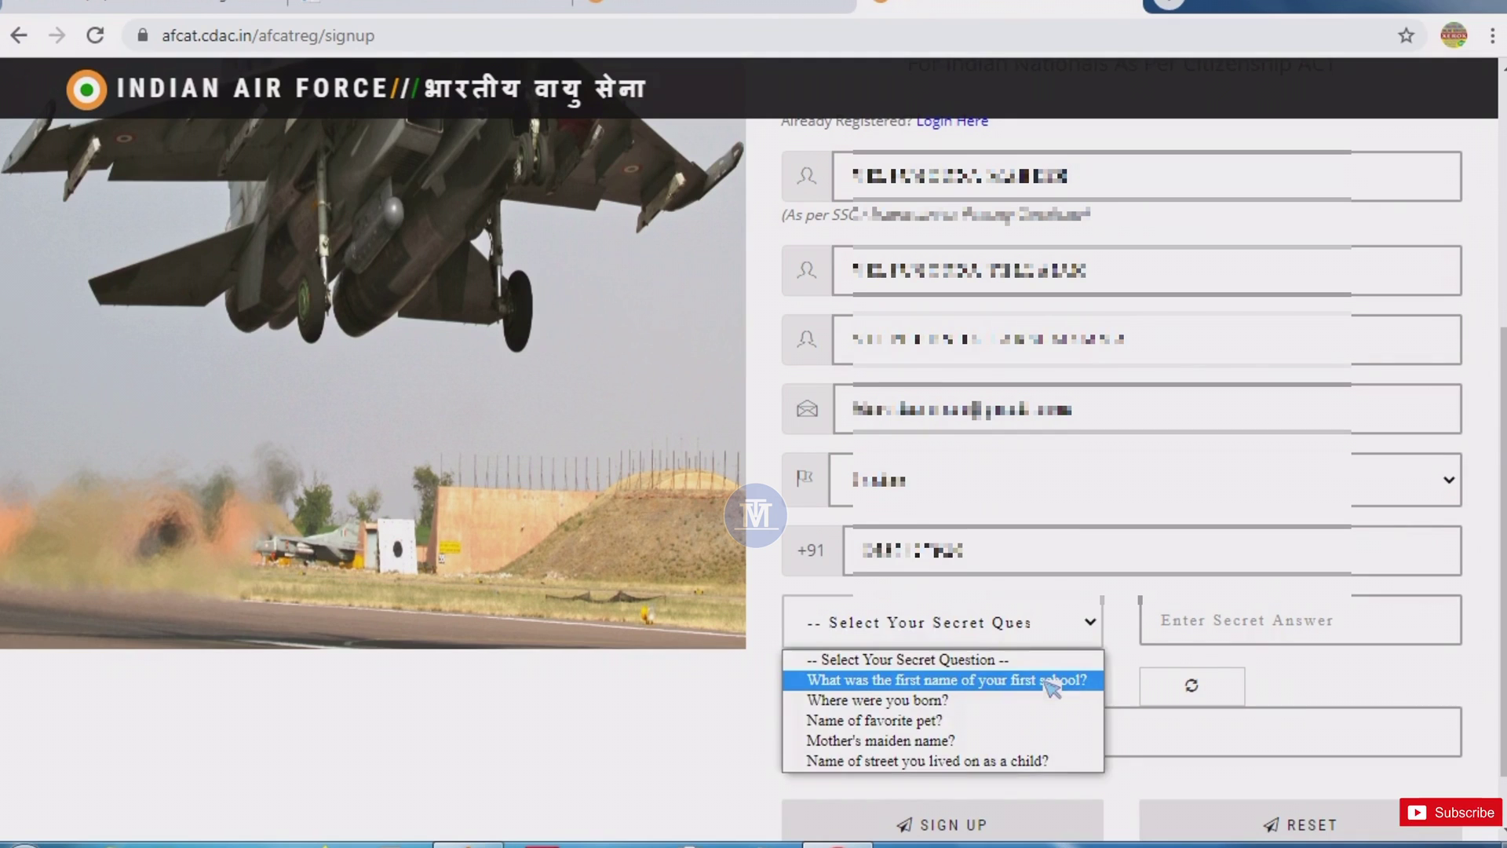
Choose the first-school secret question, enter its answer and the captcha, and sign up.
click(1052, 684)
click(1256, 633)
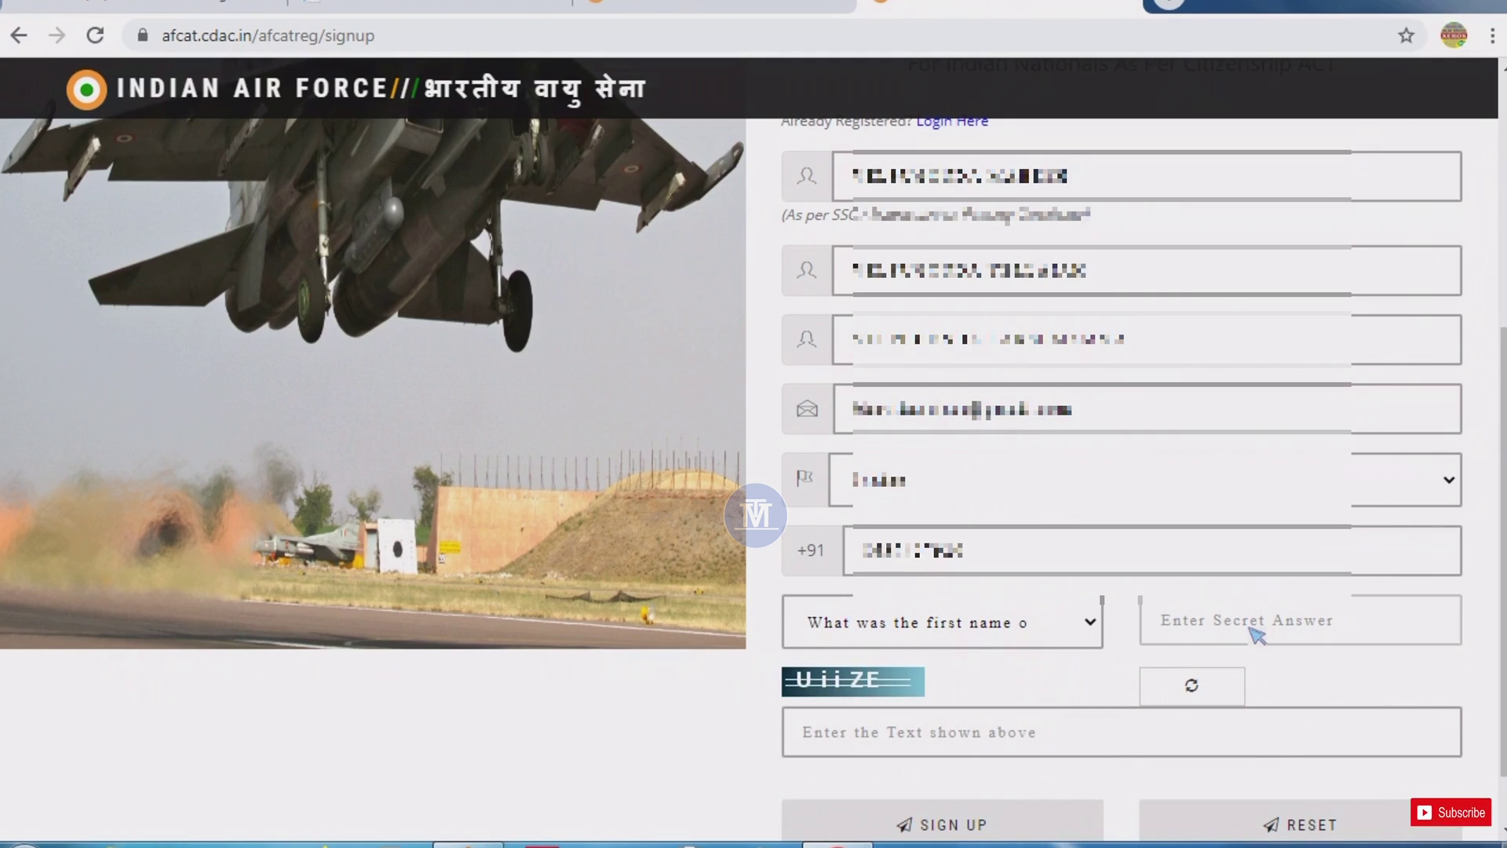
text(•)
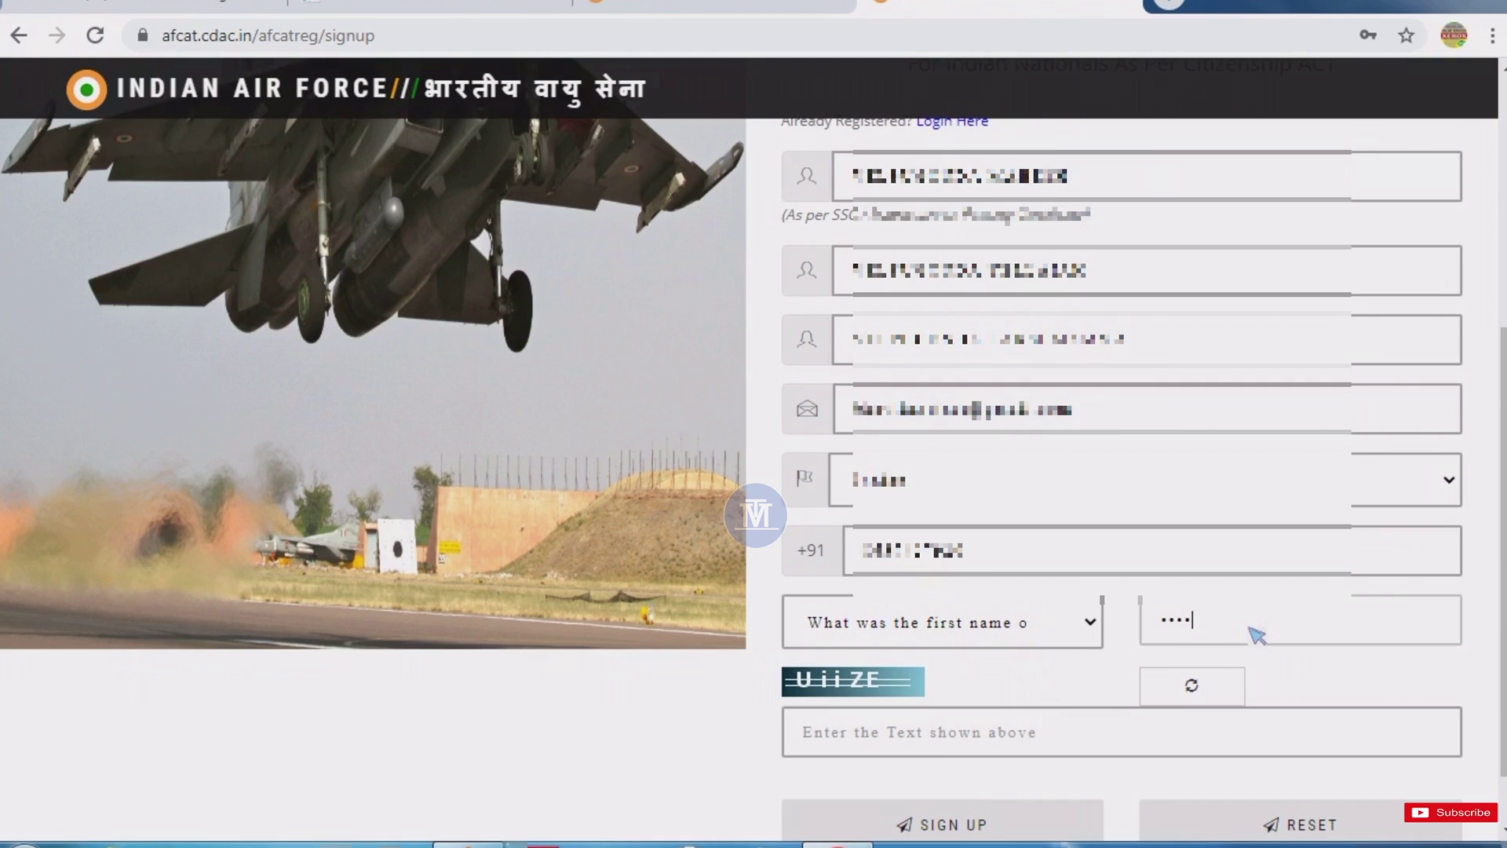
click(882, 738)
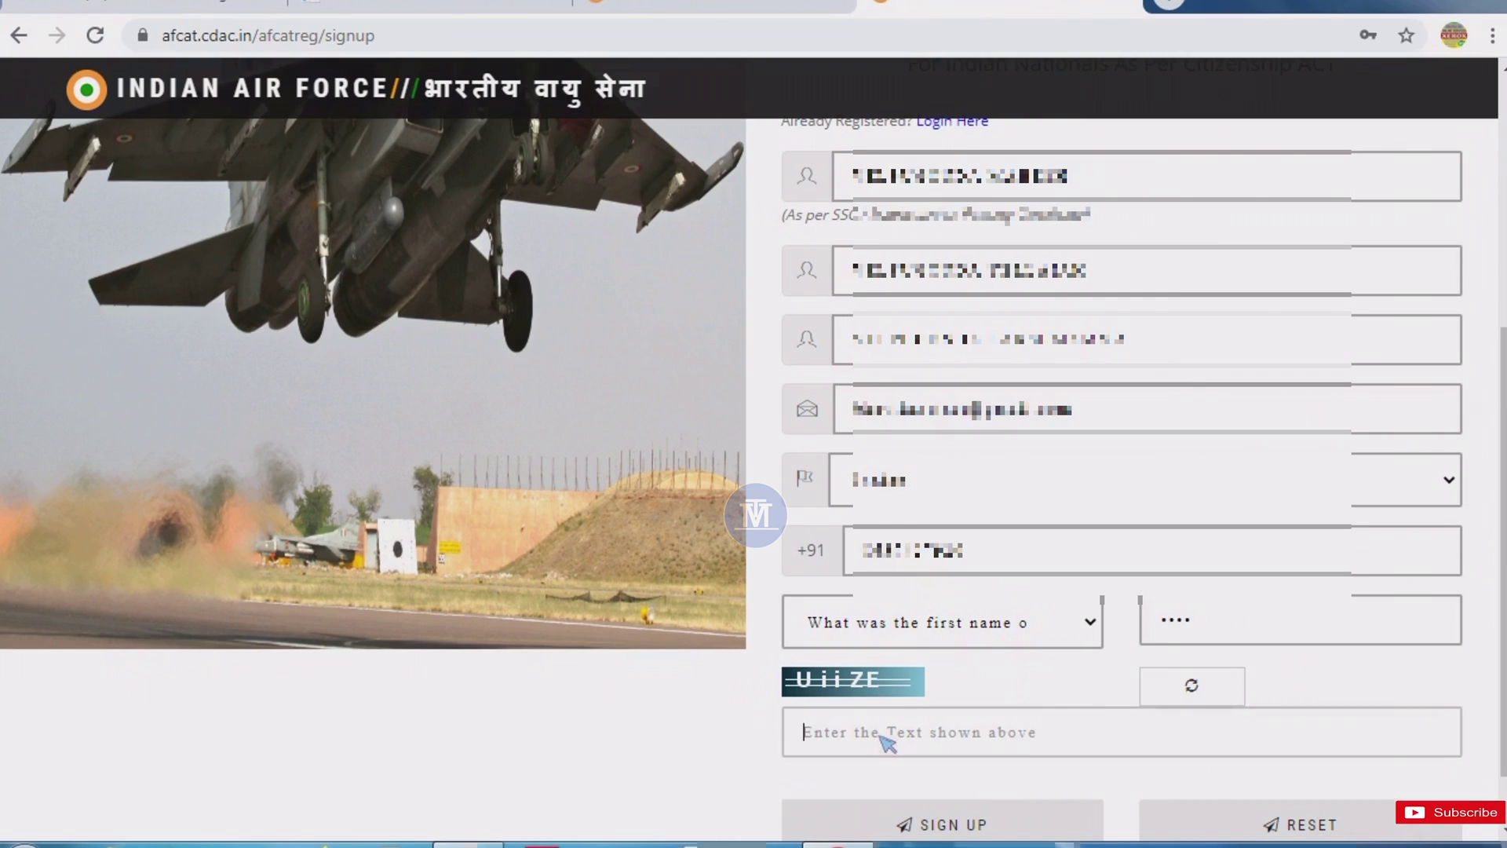
text(Uii)
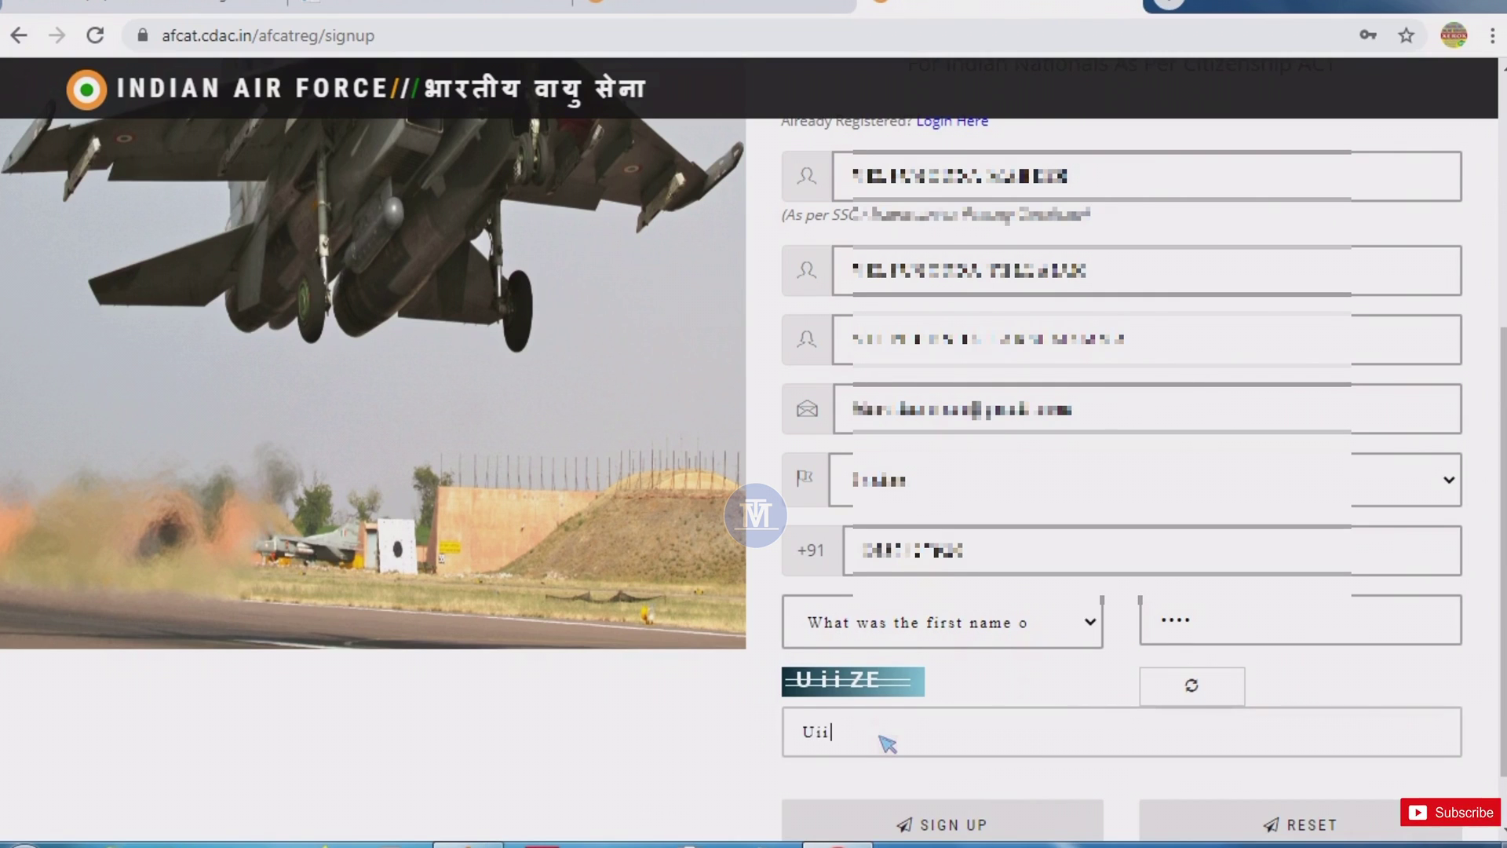
text(Z)
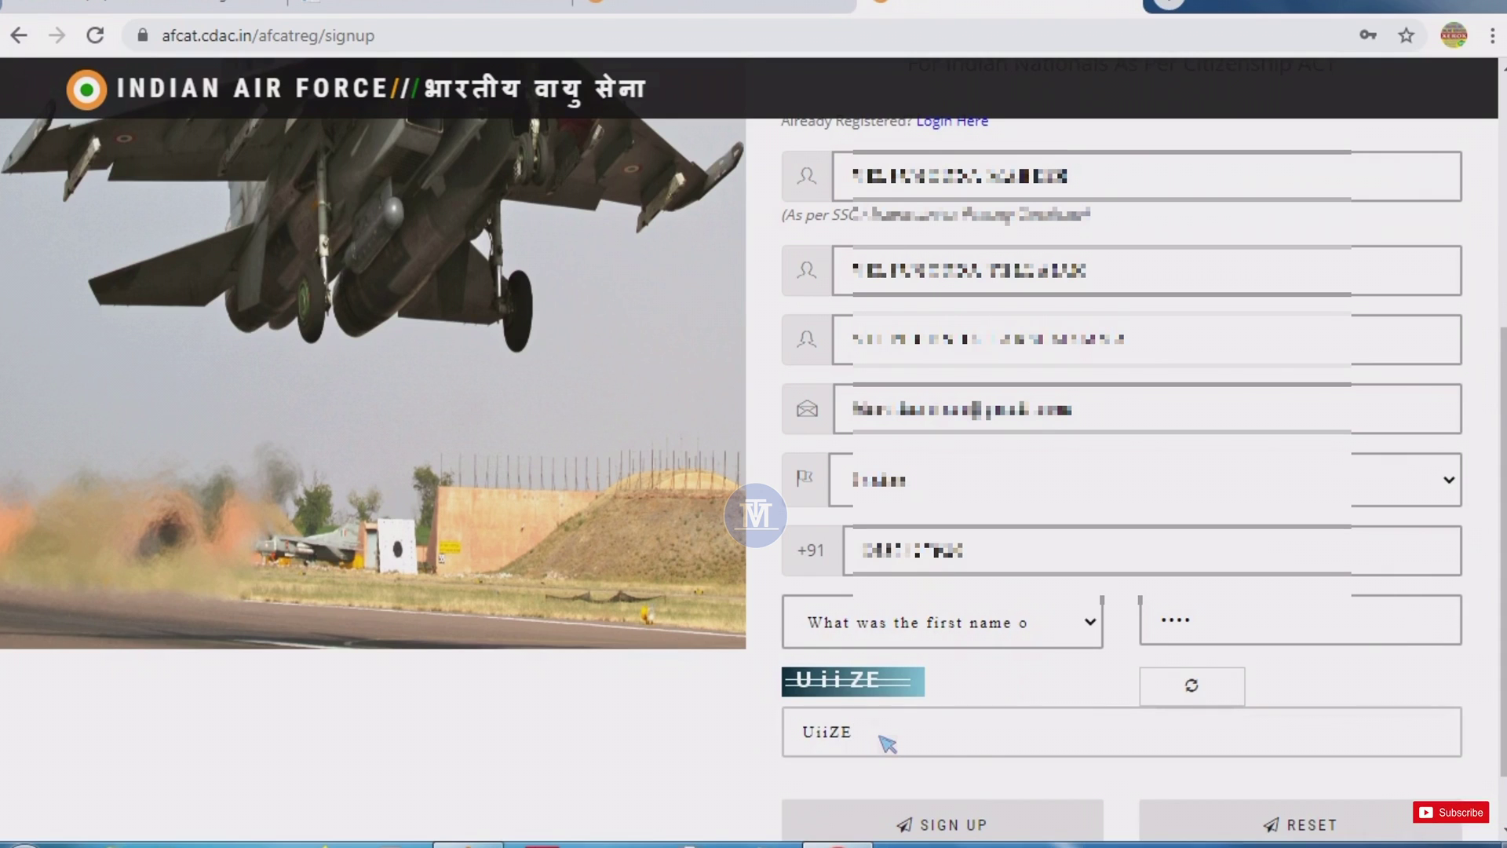
text(E)
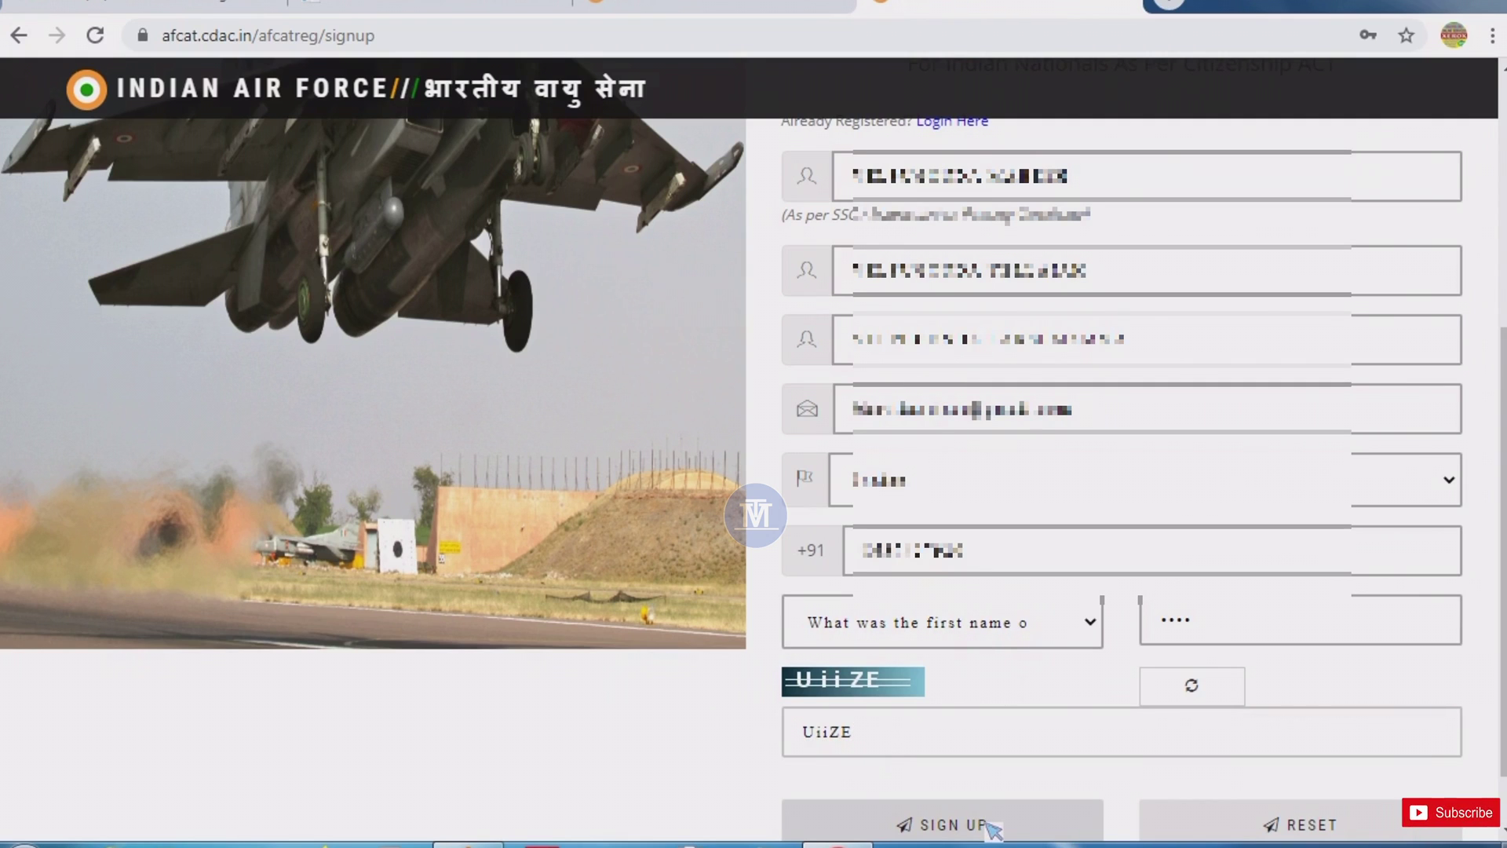
click(991, 826)
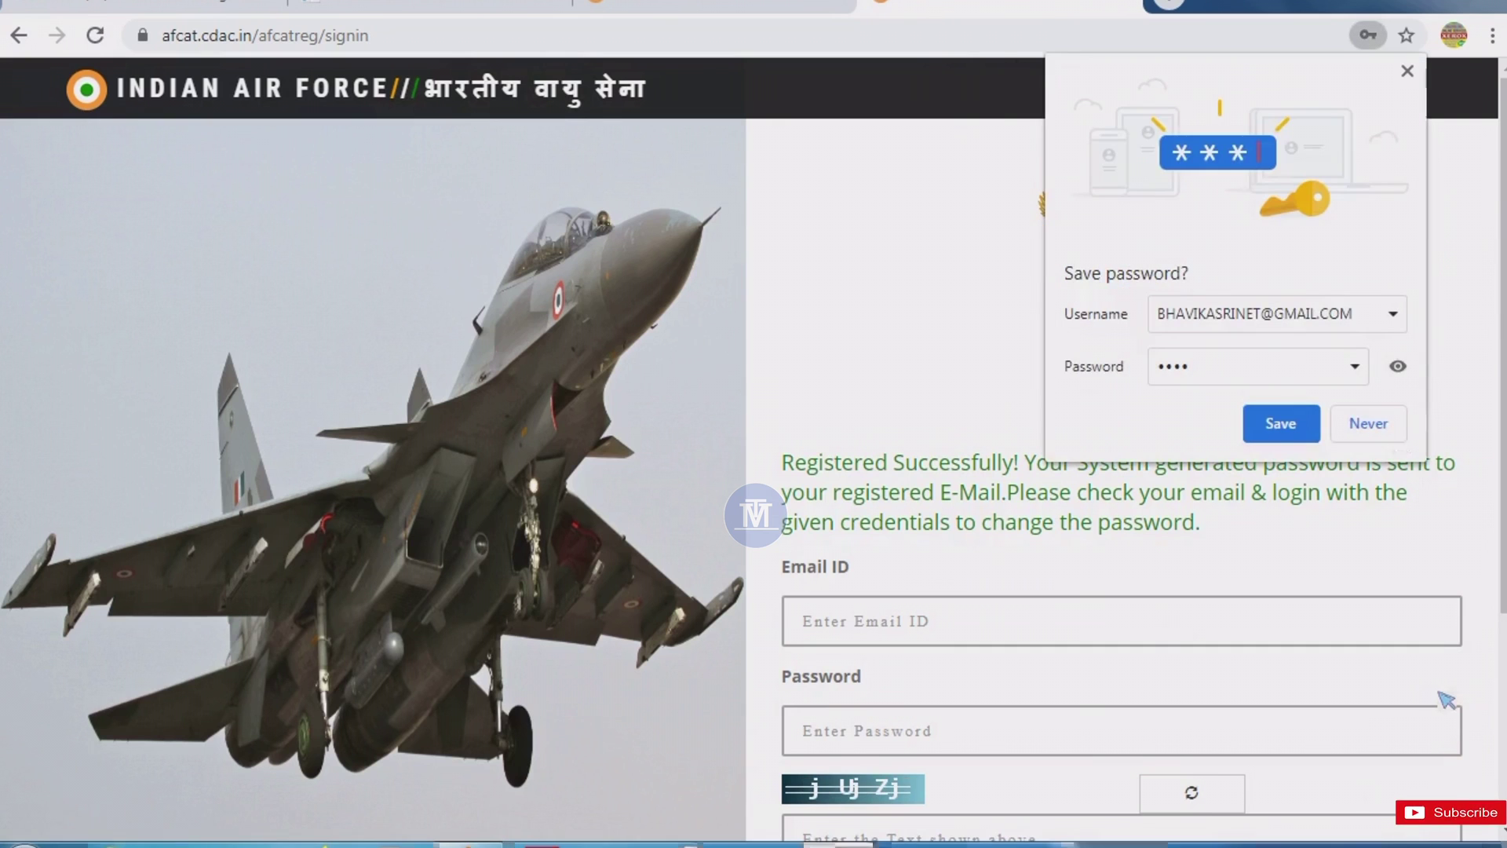
Decline Chrome's offer to save the password and check the Gmail inbox.
click(1367, 424)
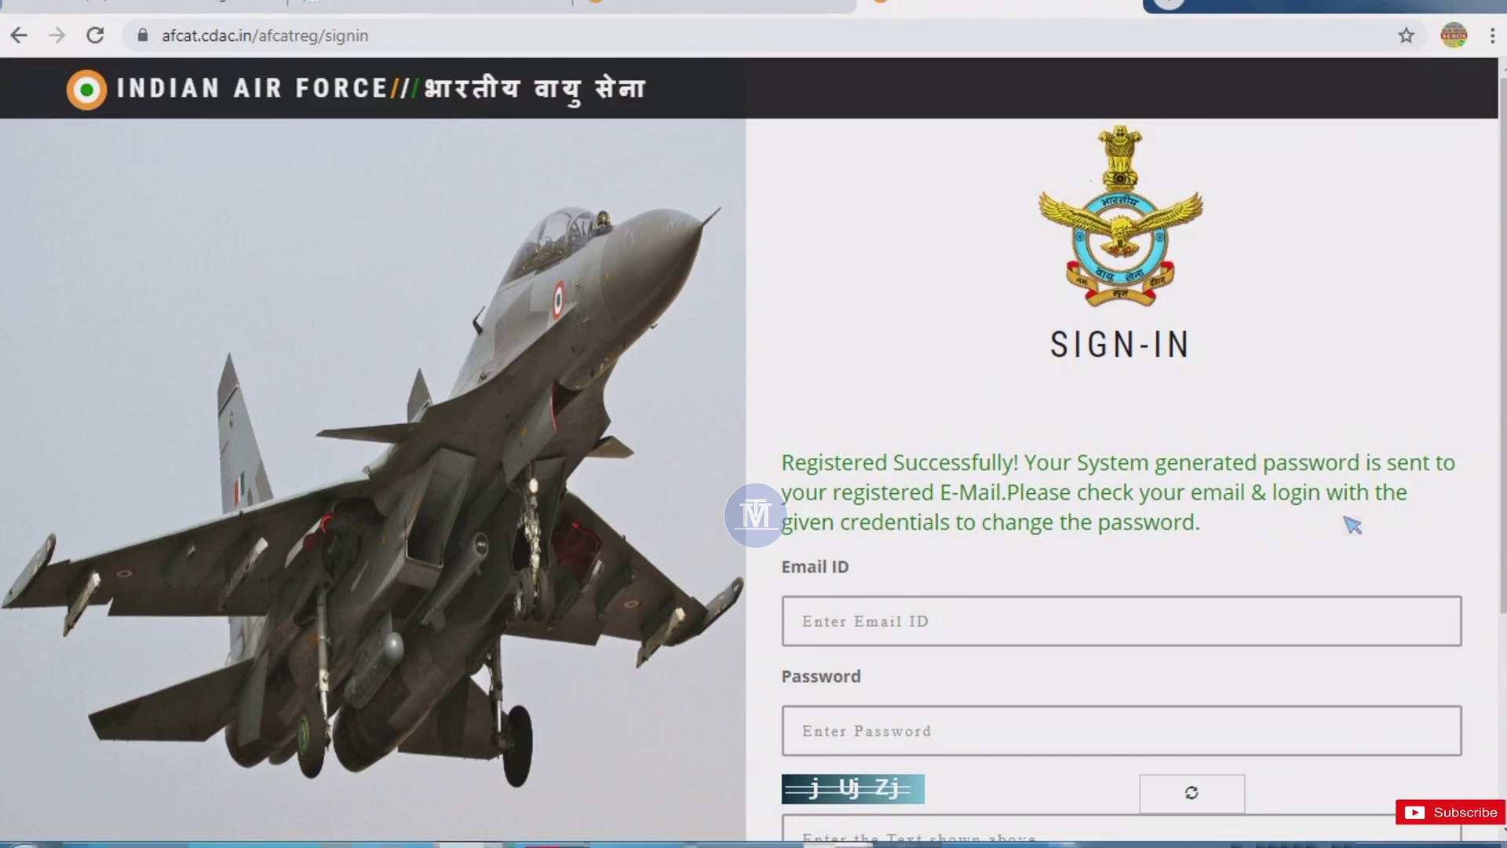
scroll(1352, 525, down, 1)
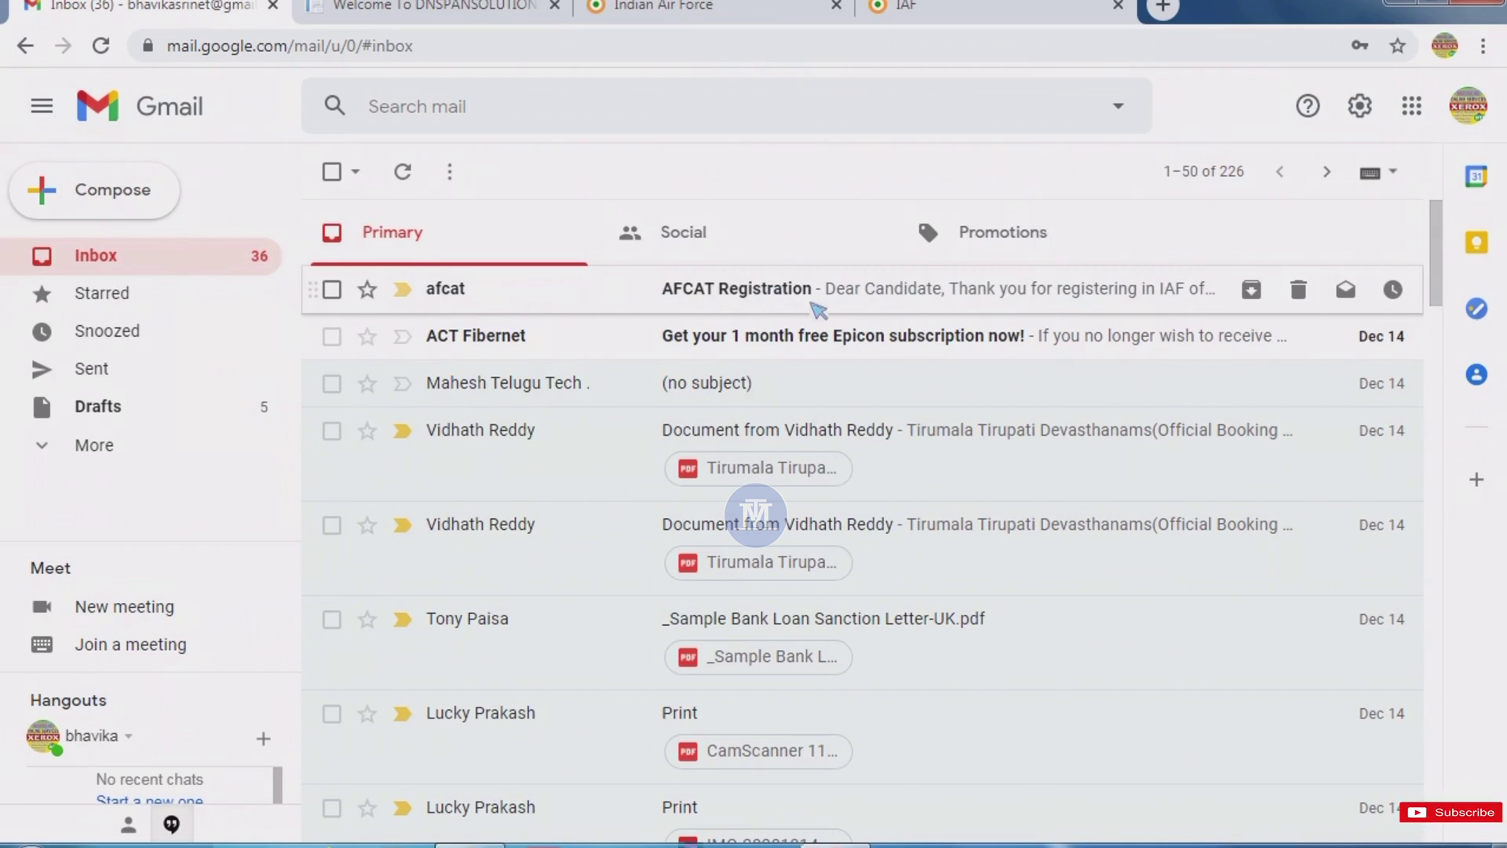
Read the login ID and password in the AFCAT Registration email, then begin re-entering the email ID.
click(815, 307)
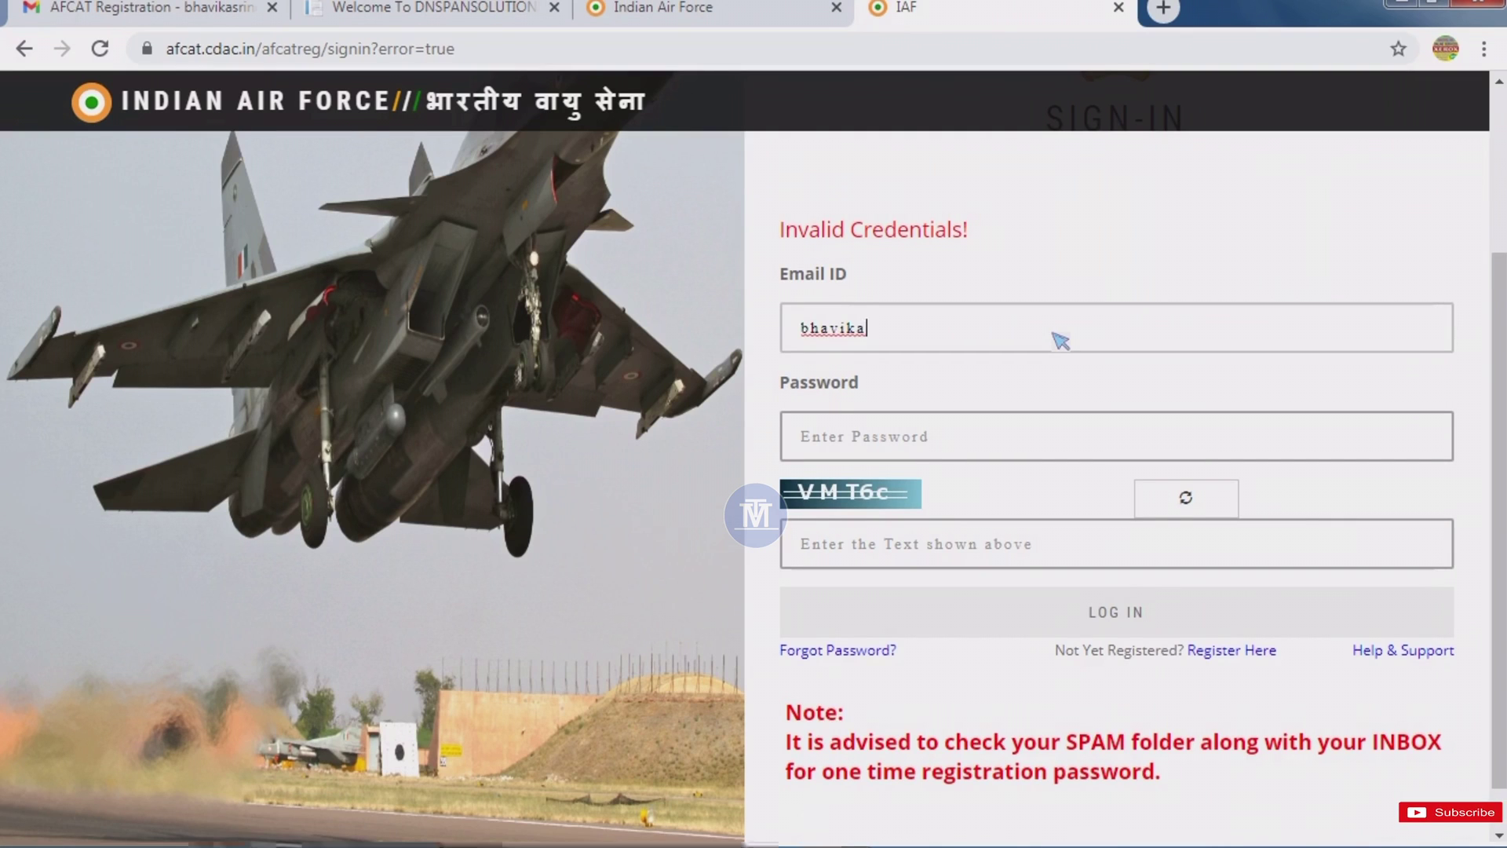
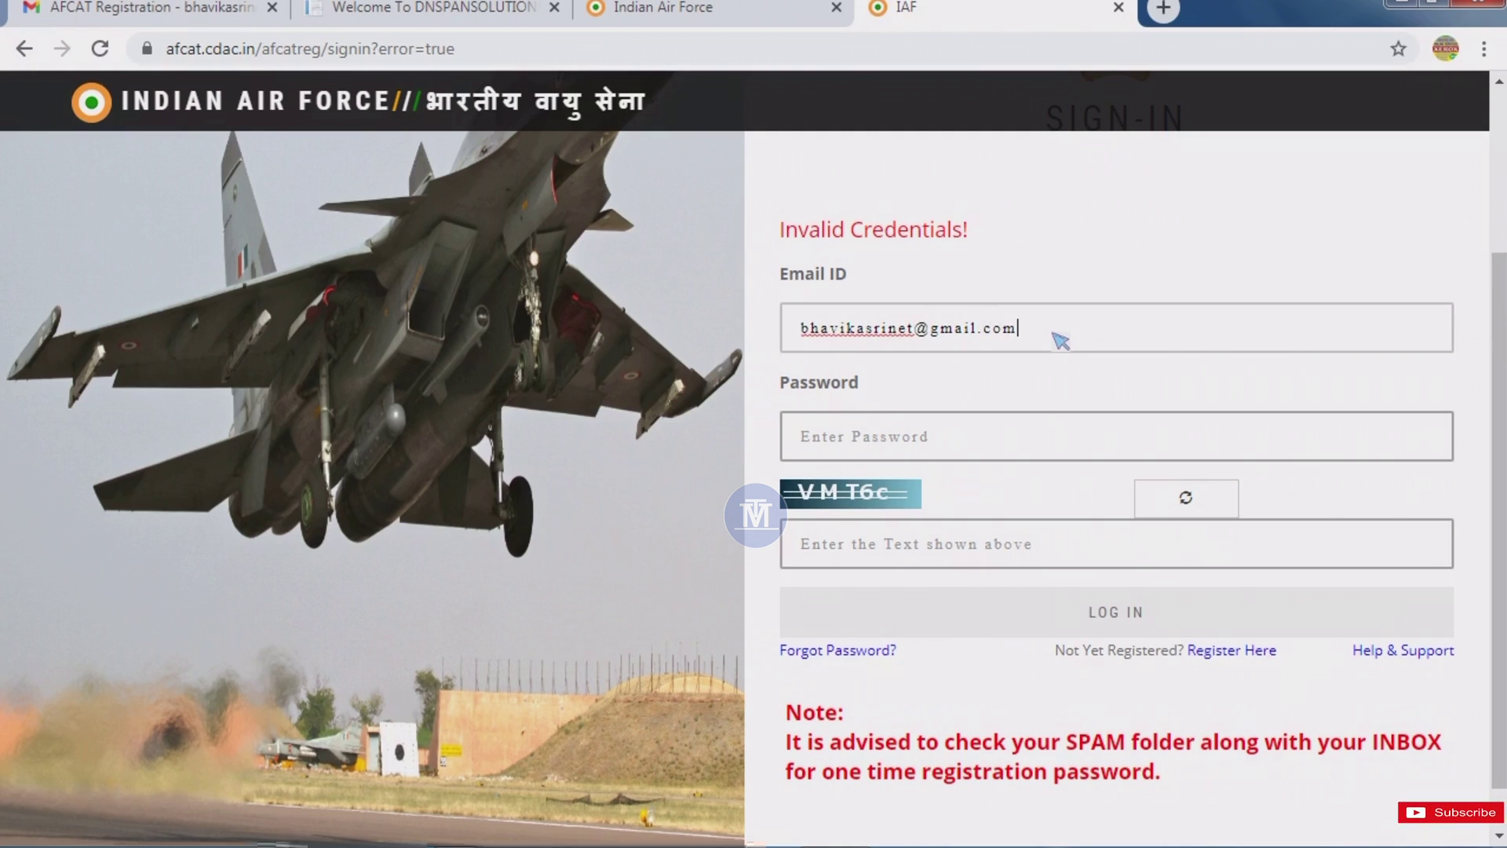
Paste the emailed password, enter the captcha, and log in to the AFCAT portal.
click(1072, 449)
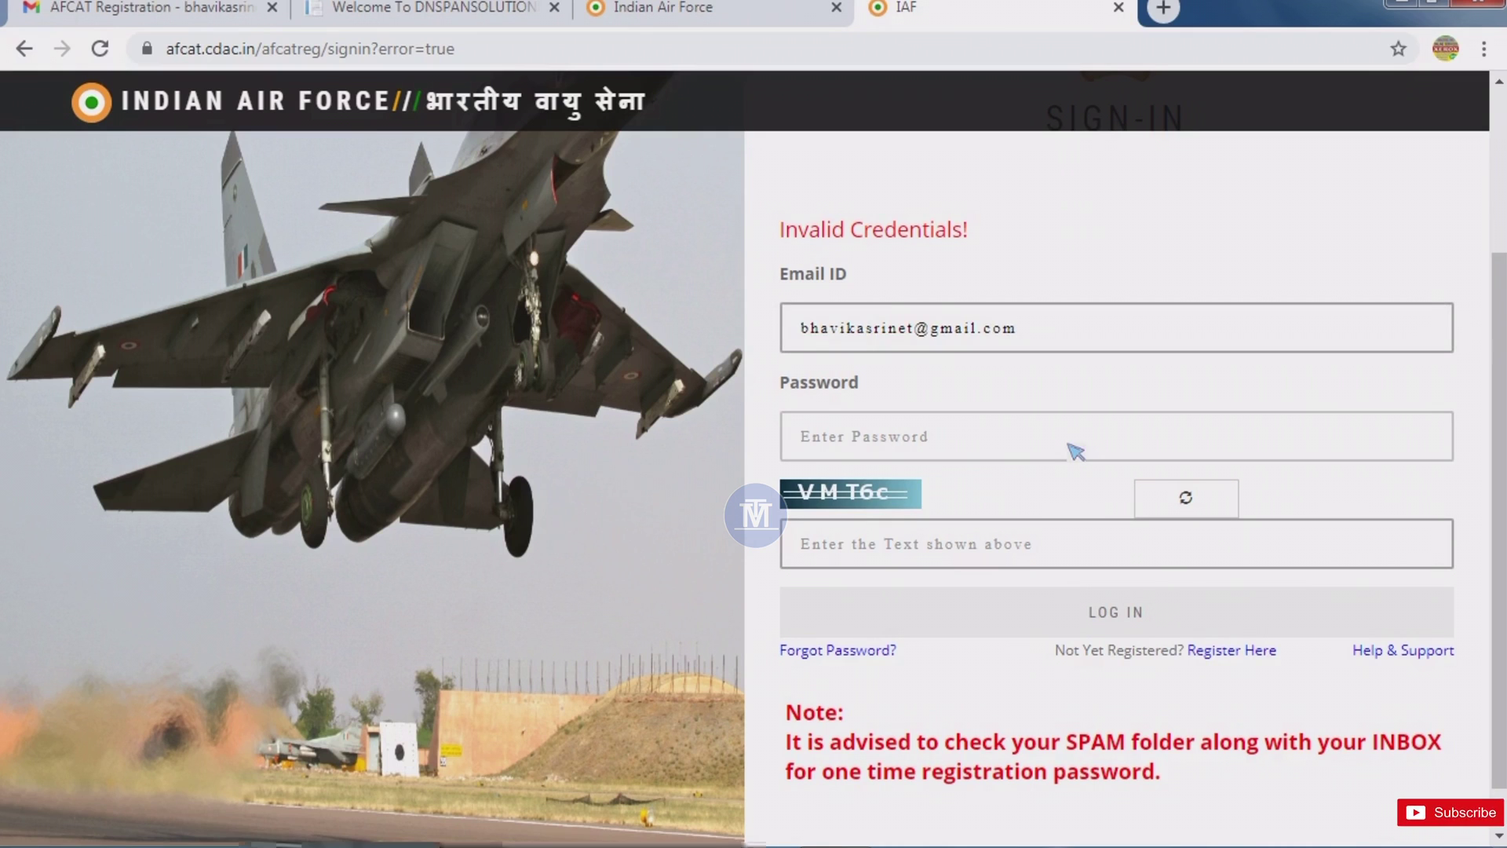
key(ctrl+v)
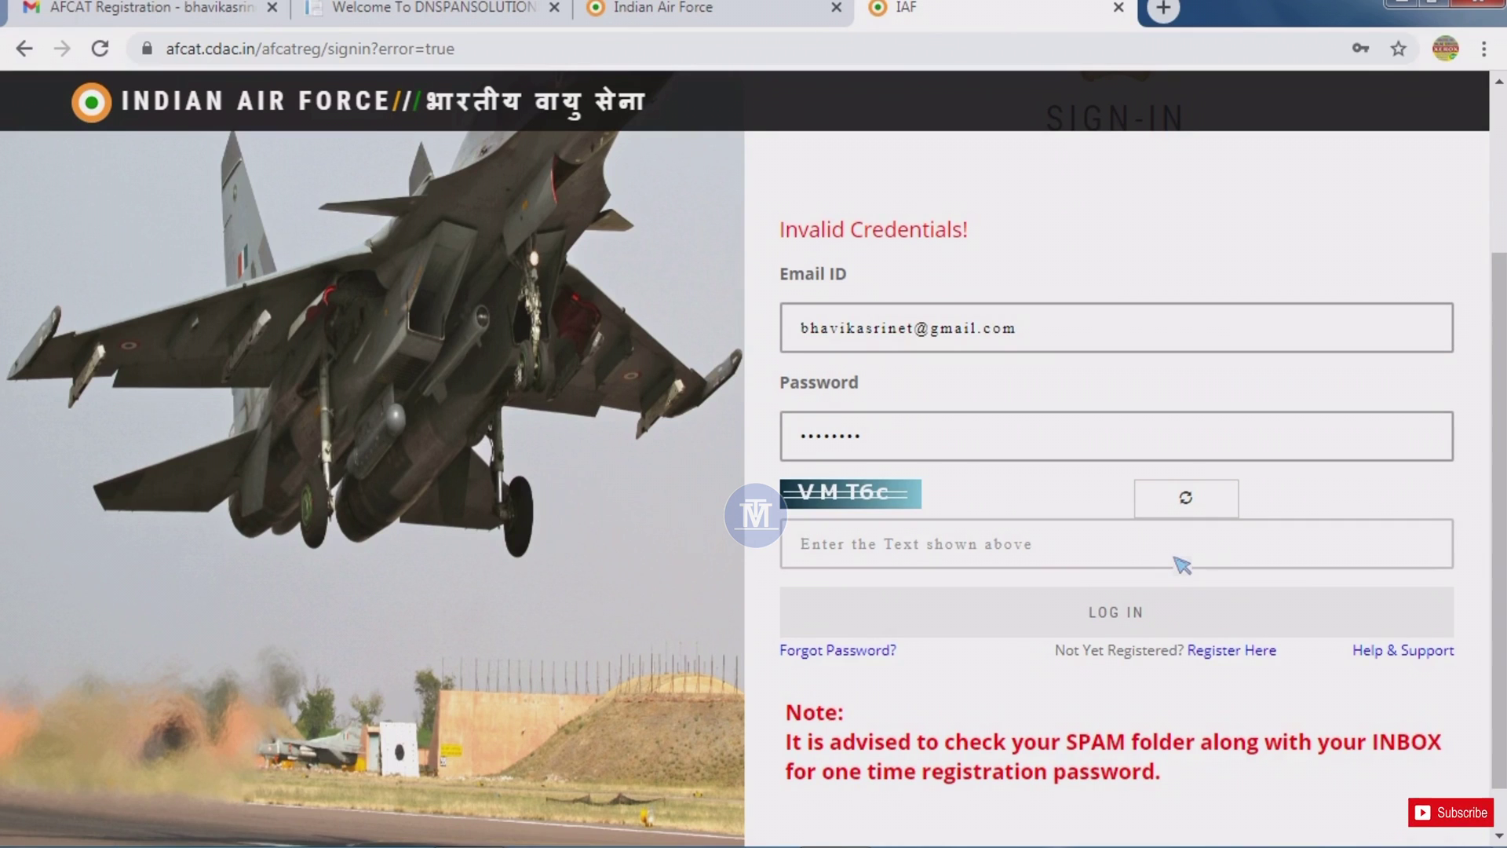
text(VMT)
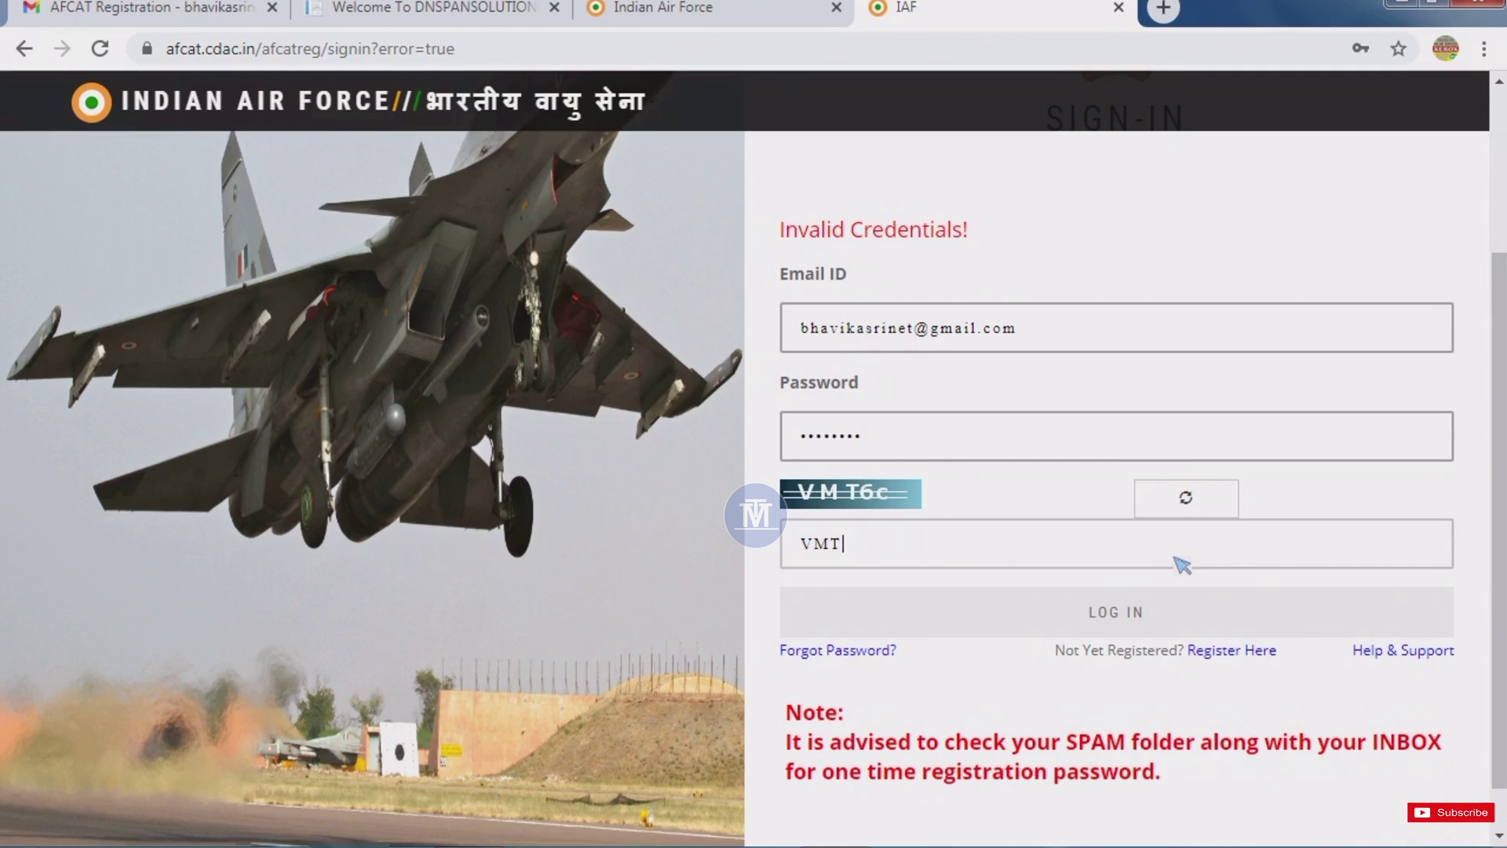
text(6)
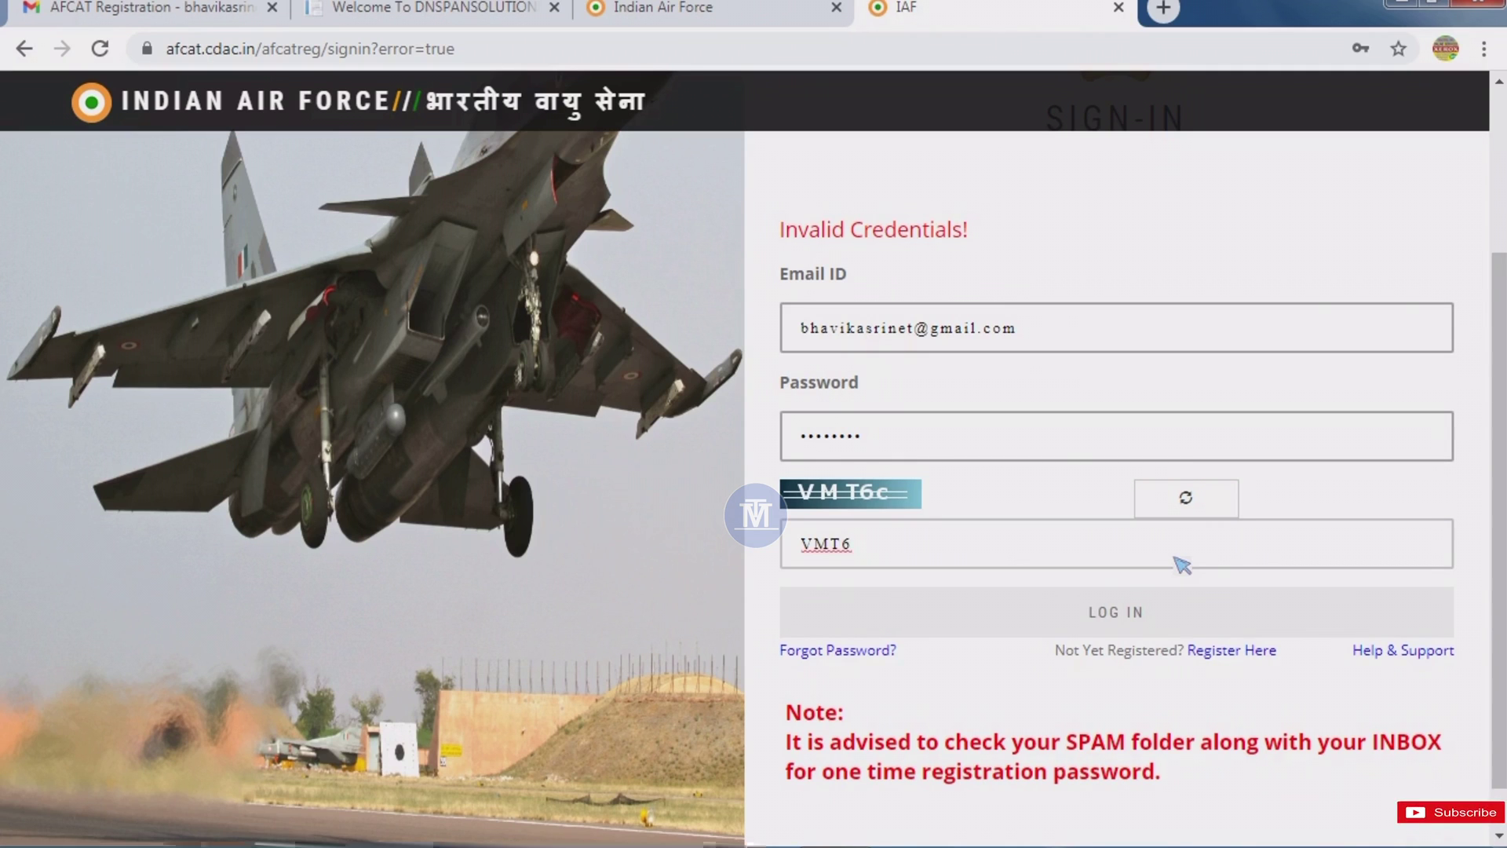
text(c)
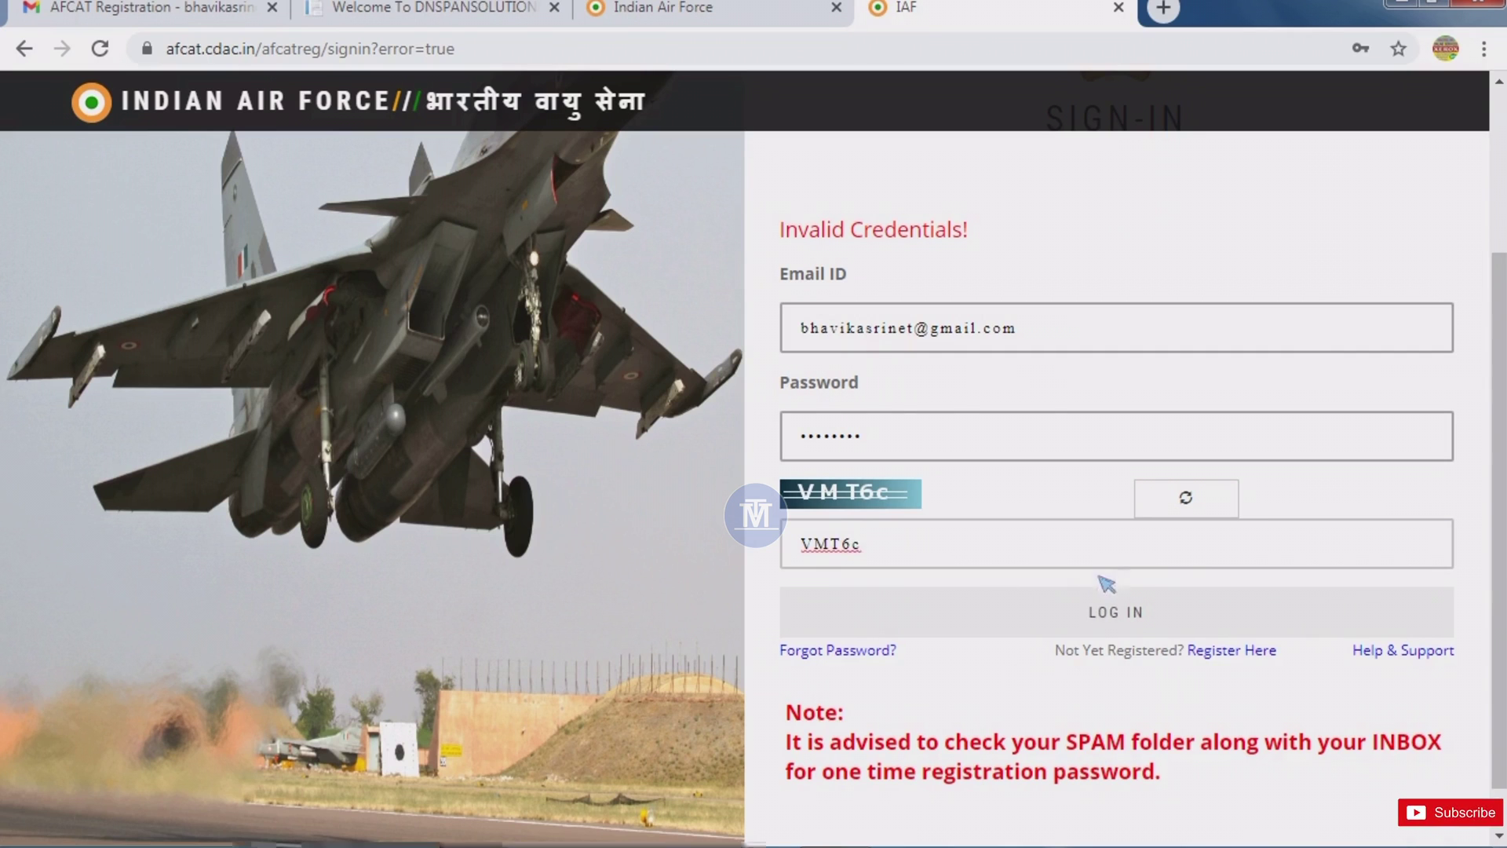
click(1118, 614)
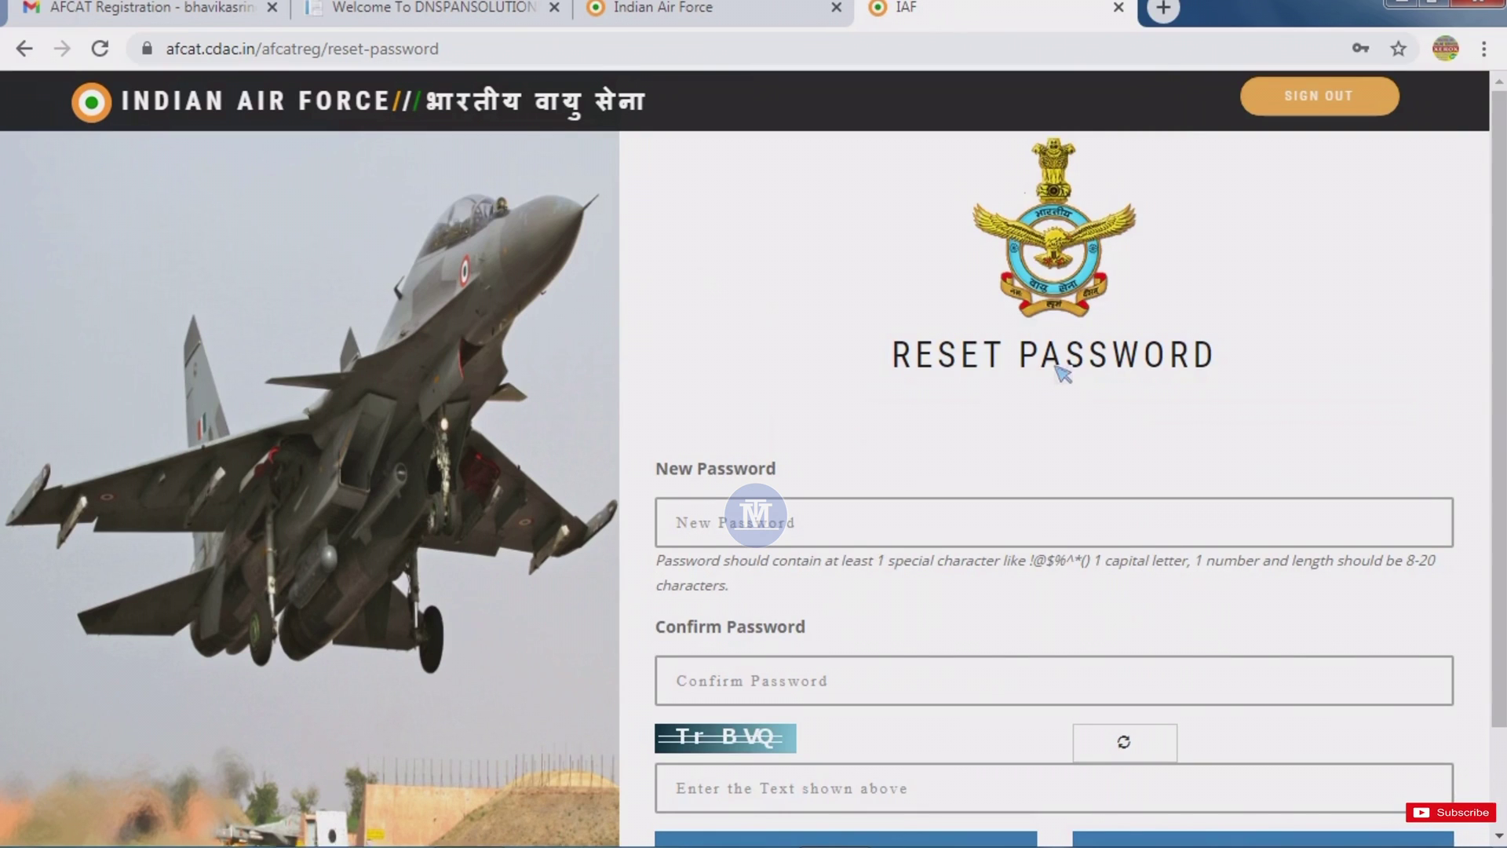
Enter and confirm the new password, fill in the captcha, and submit the reset form.
scroll(1079, 507, down, 1)
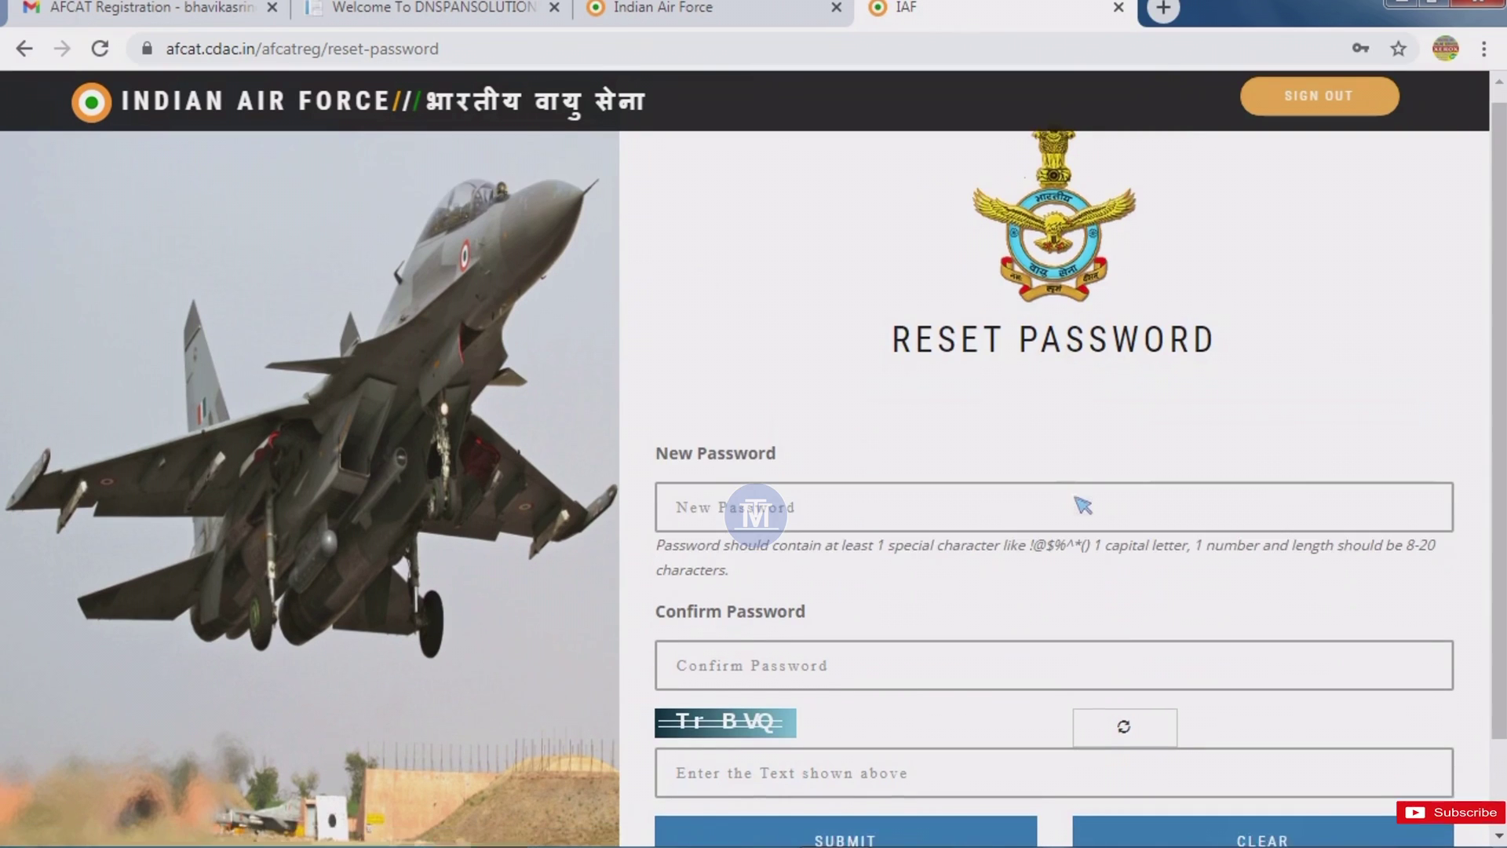
scroll(1020, 507, down, 2)
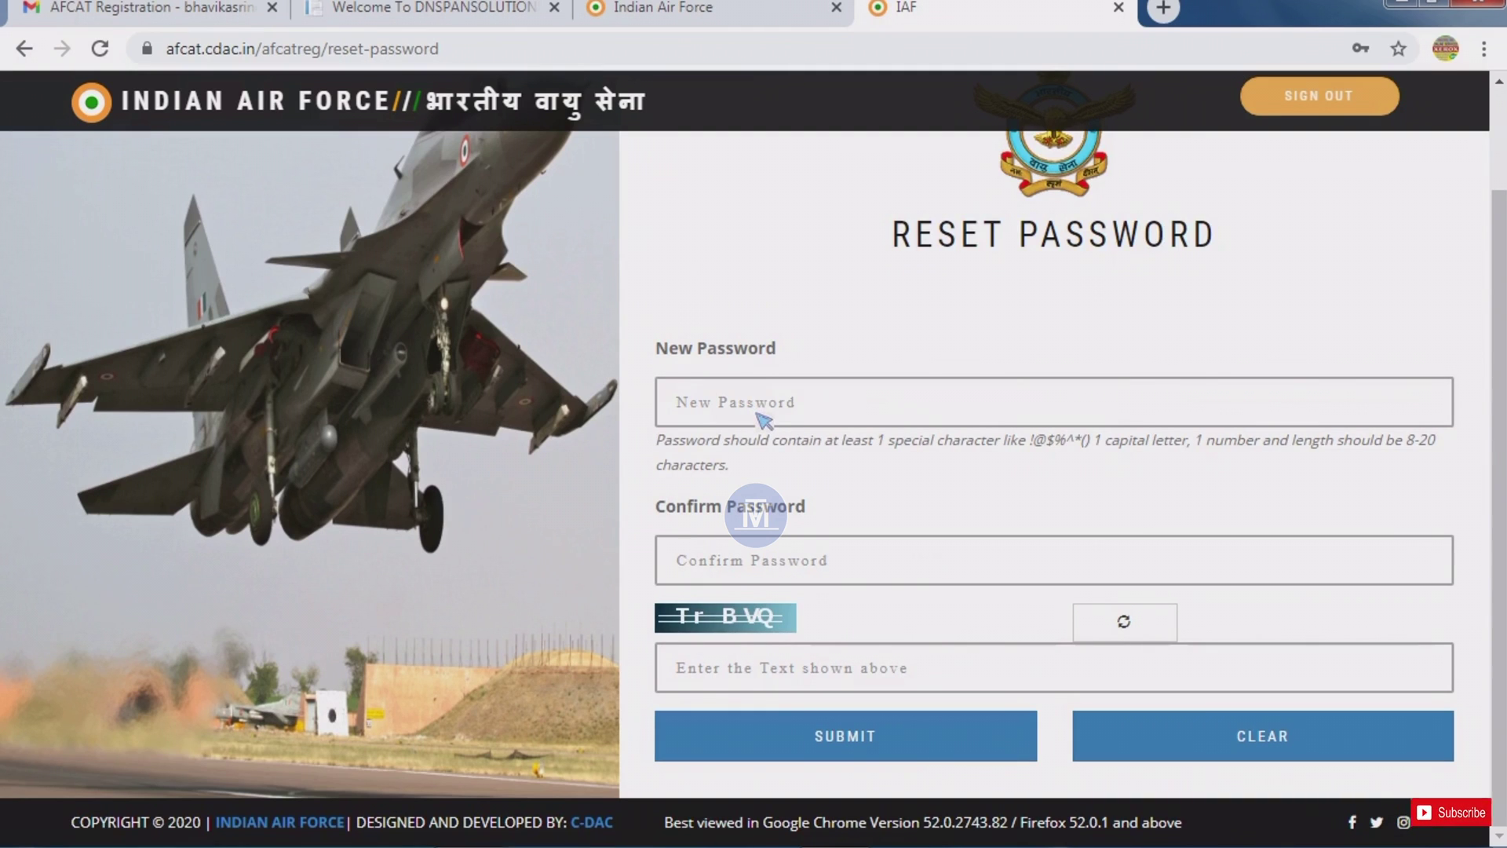
click(783, 420)
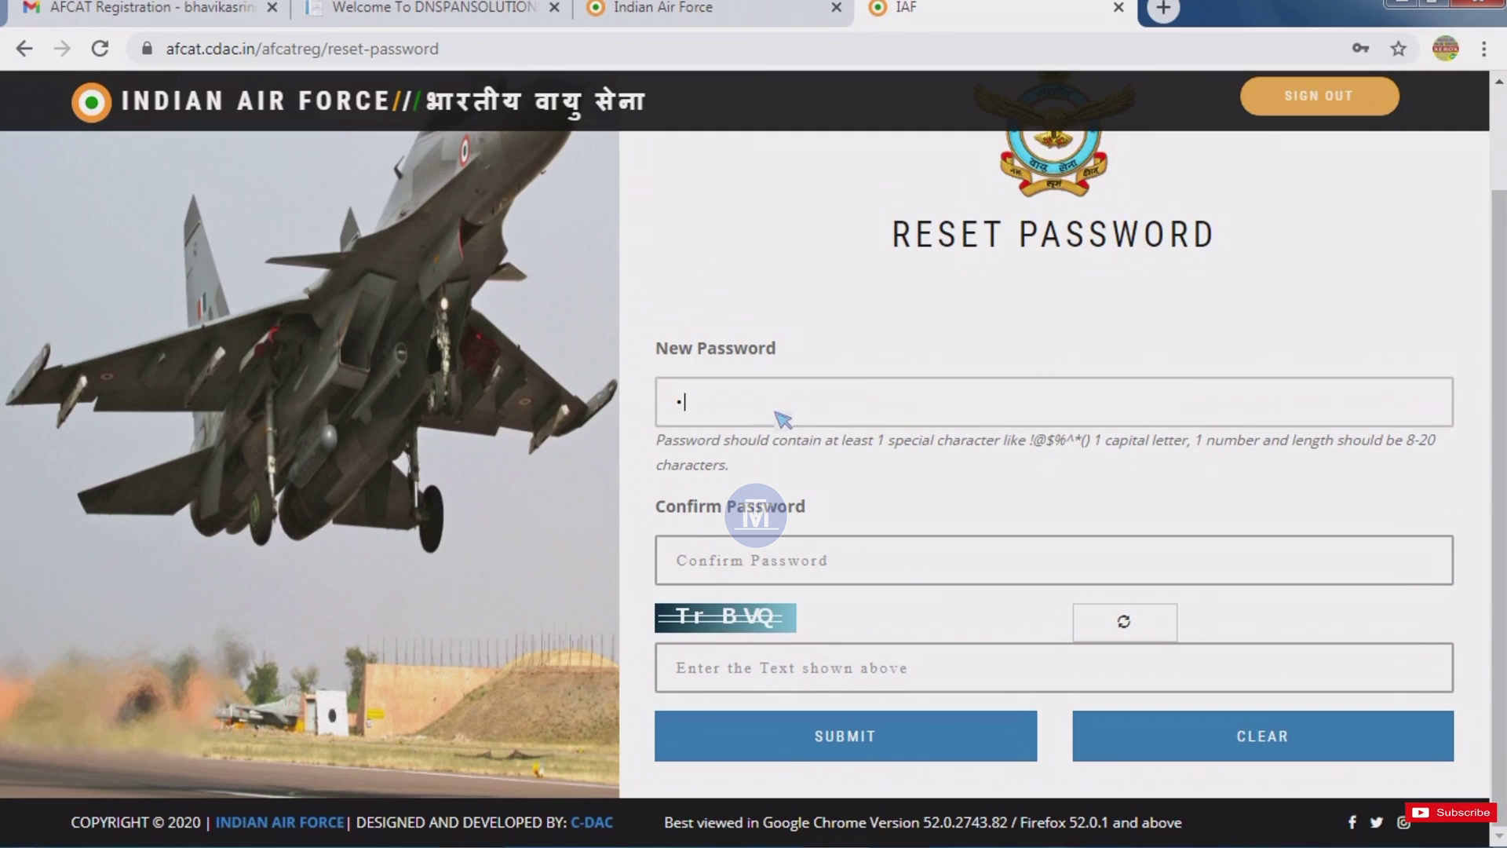
text(•••••)
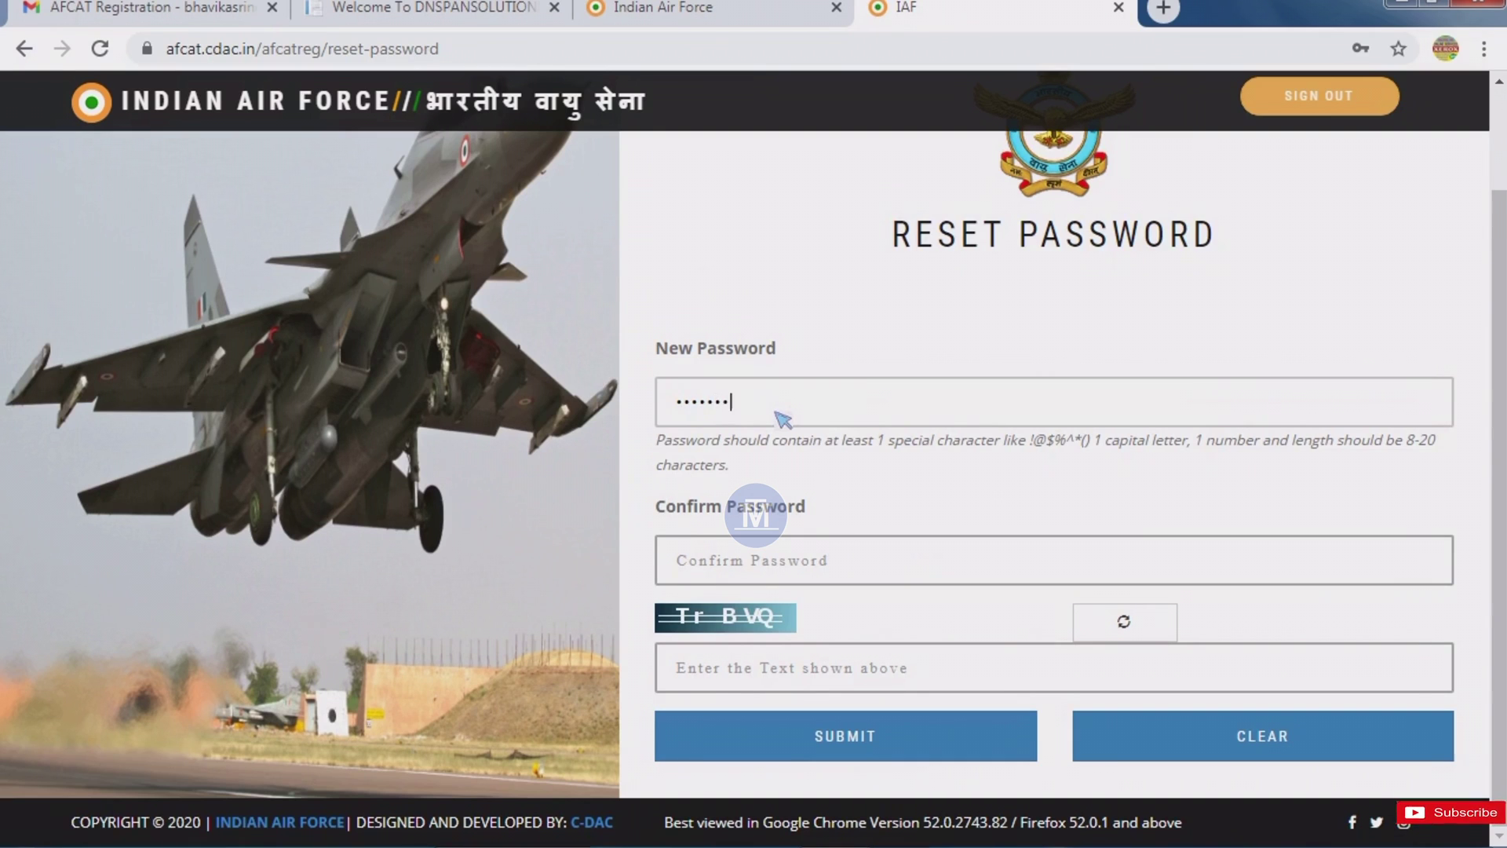
text(•••)
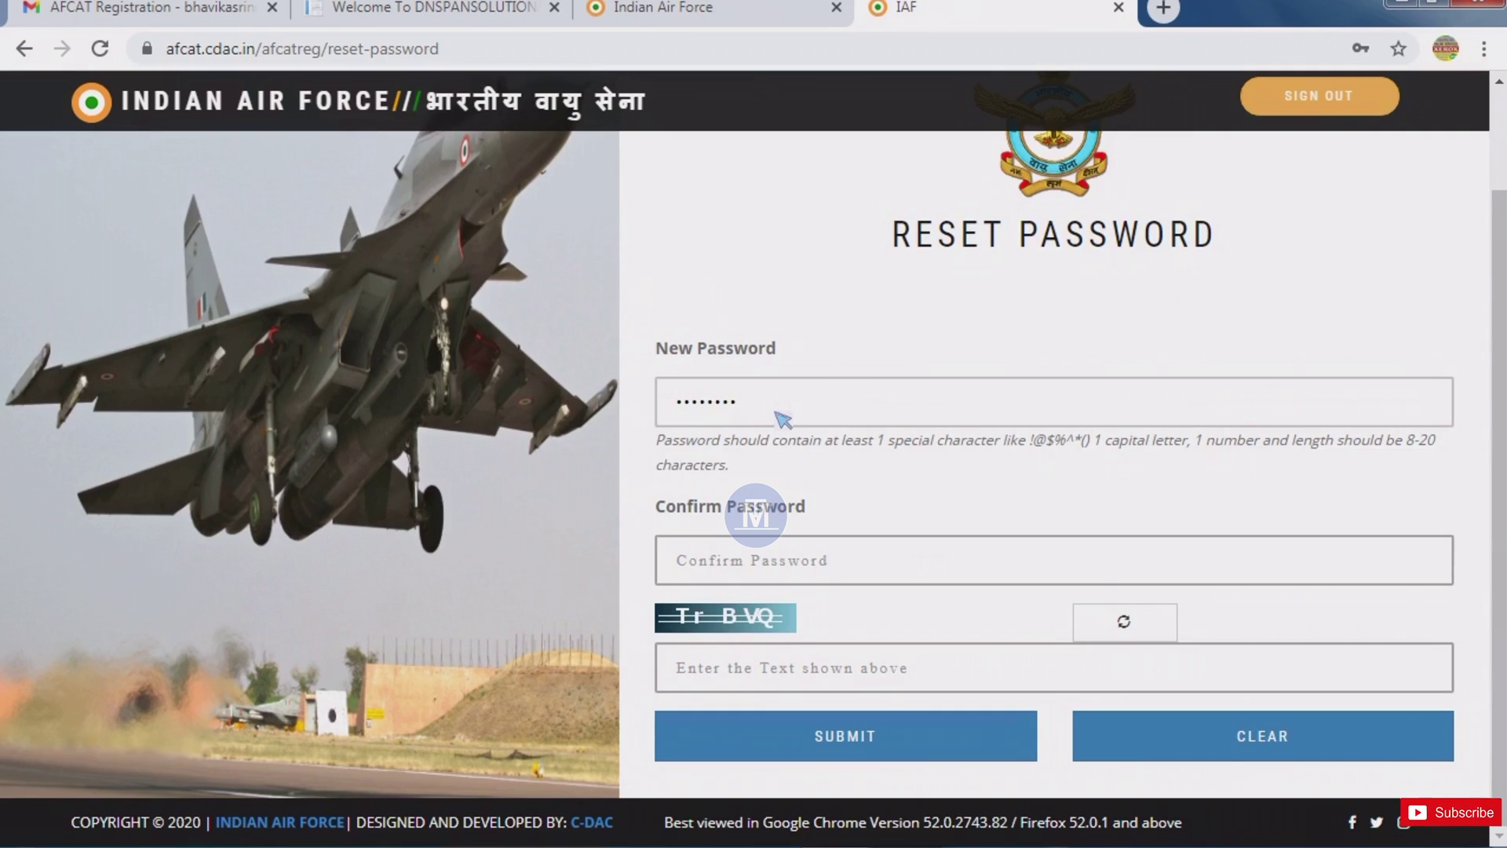
text(•)
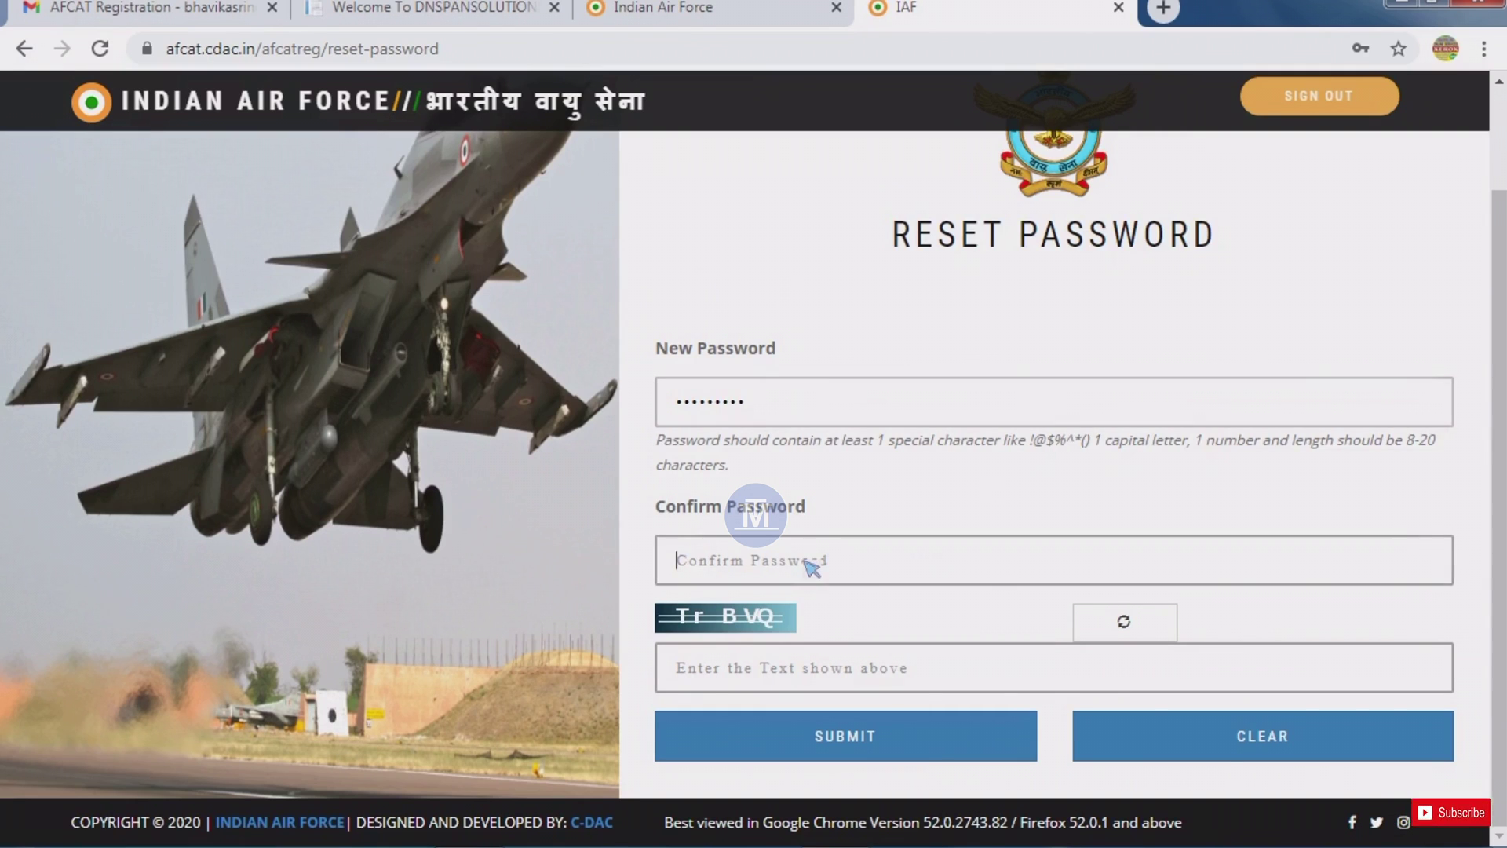
key(ctrl+v)
click(811, 663)
text(Tr)
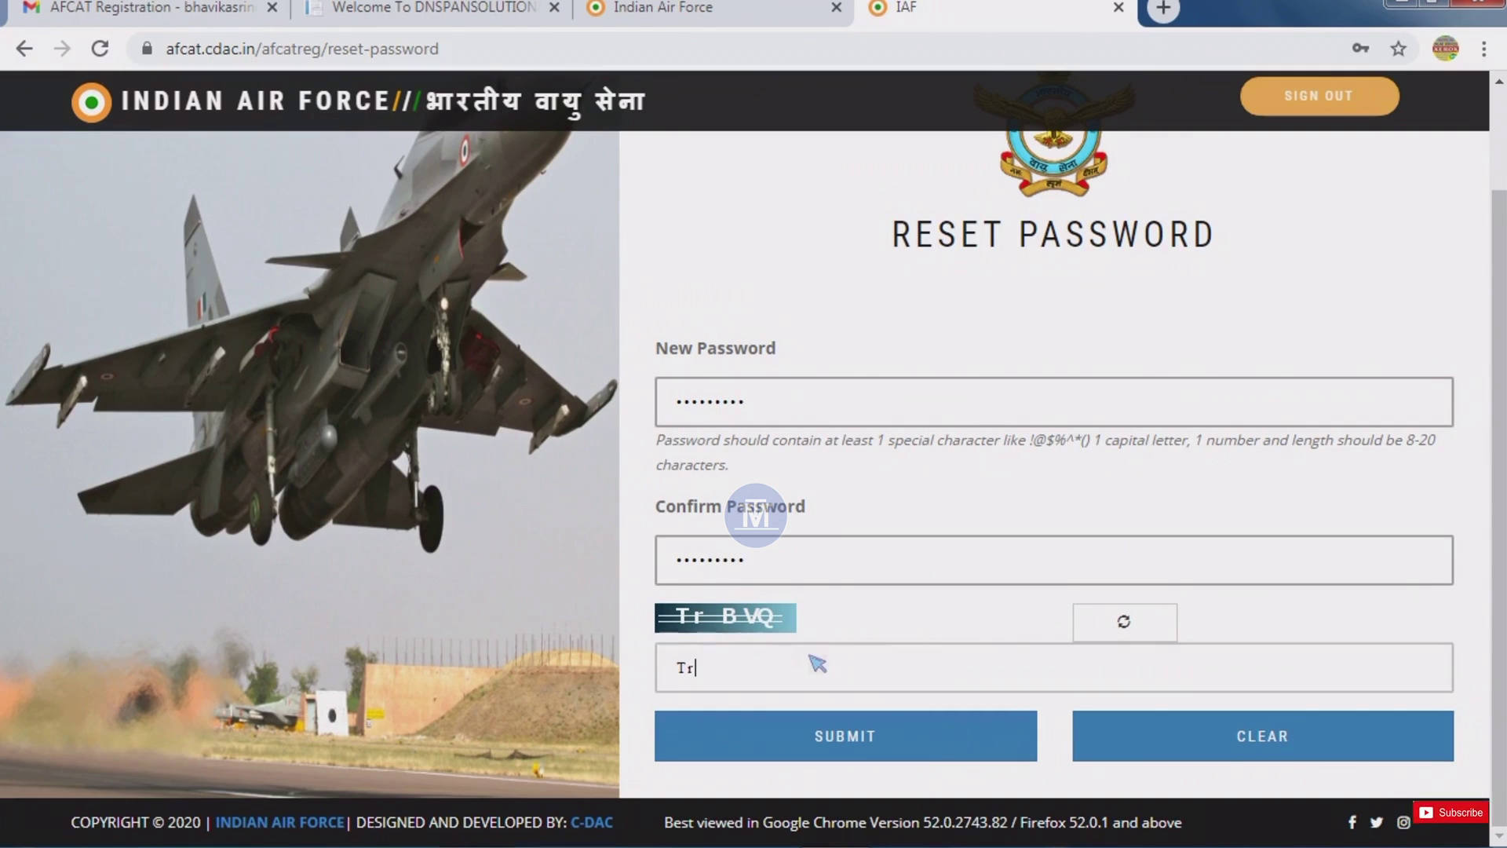
text(B)
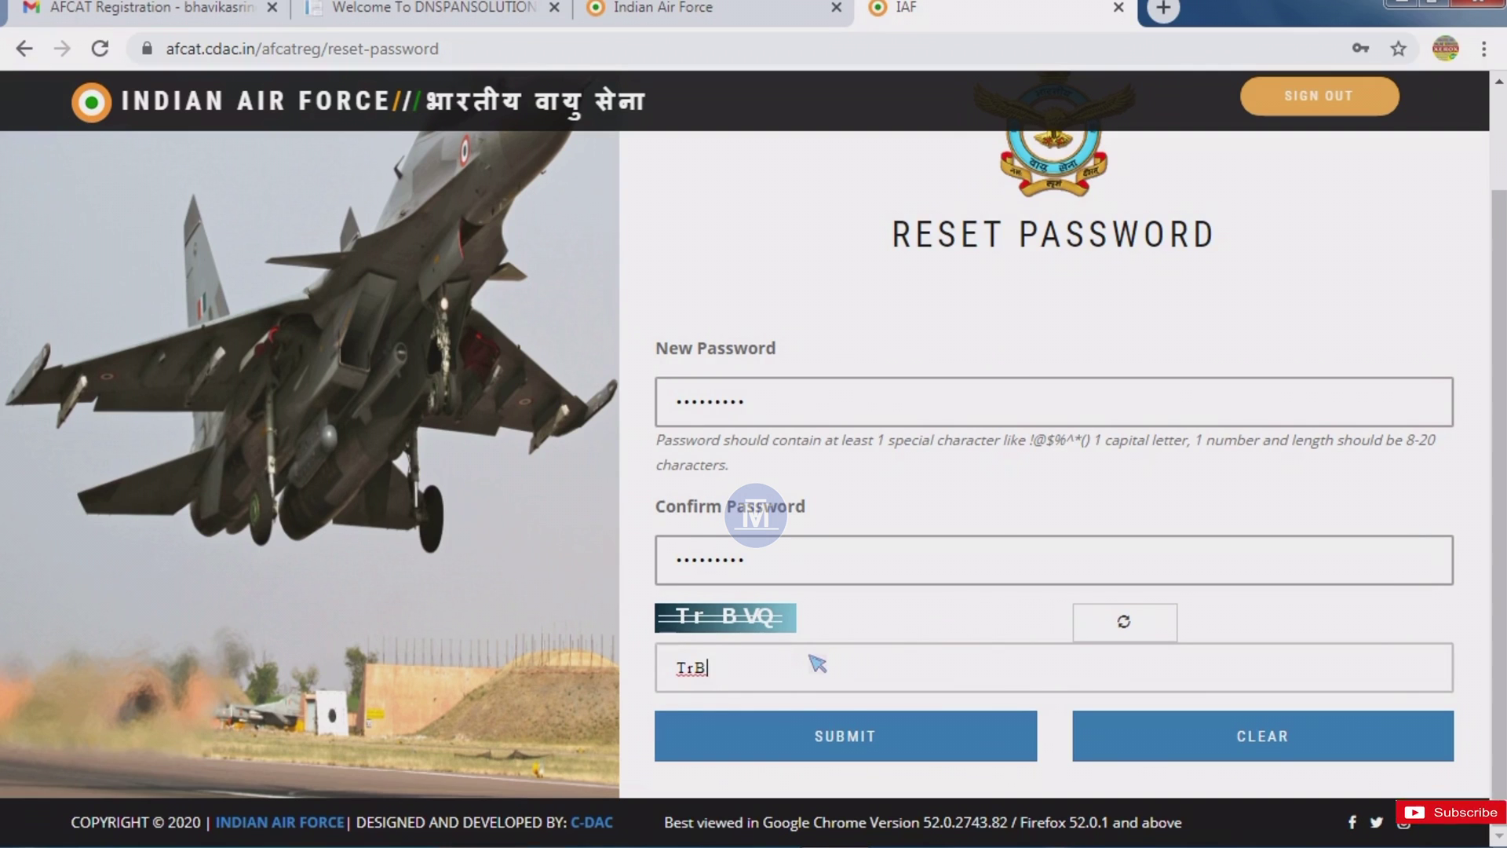
text(V)
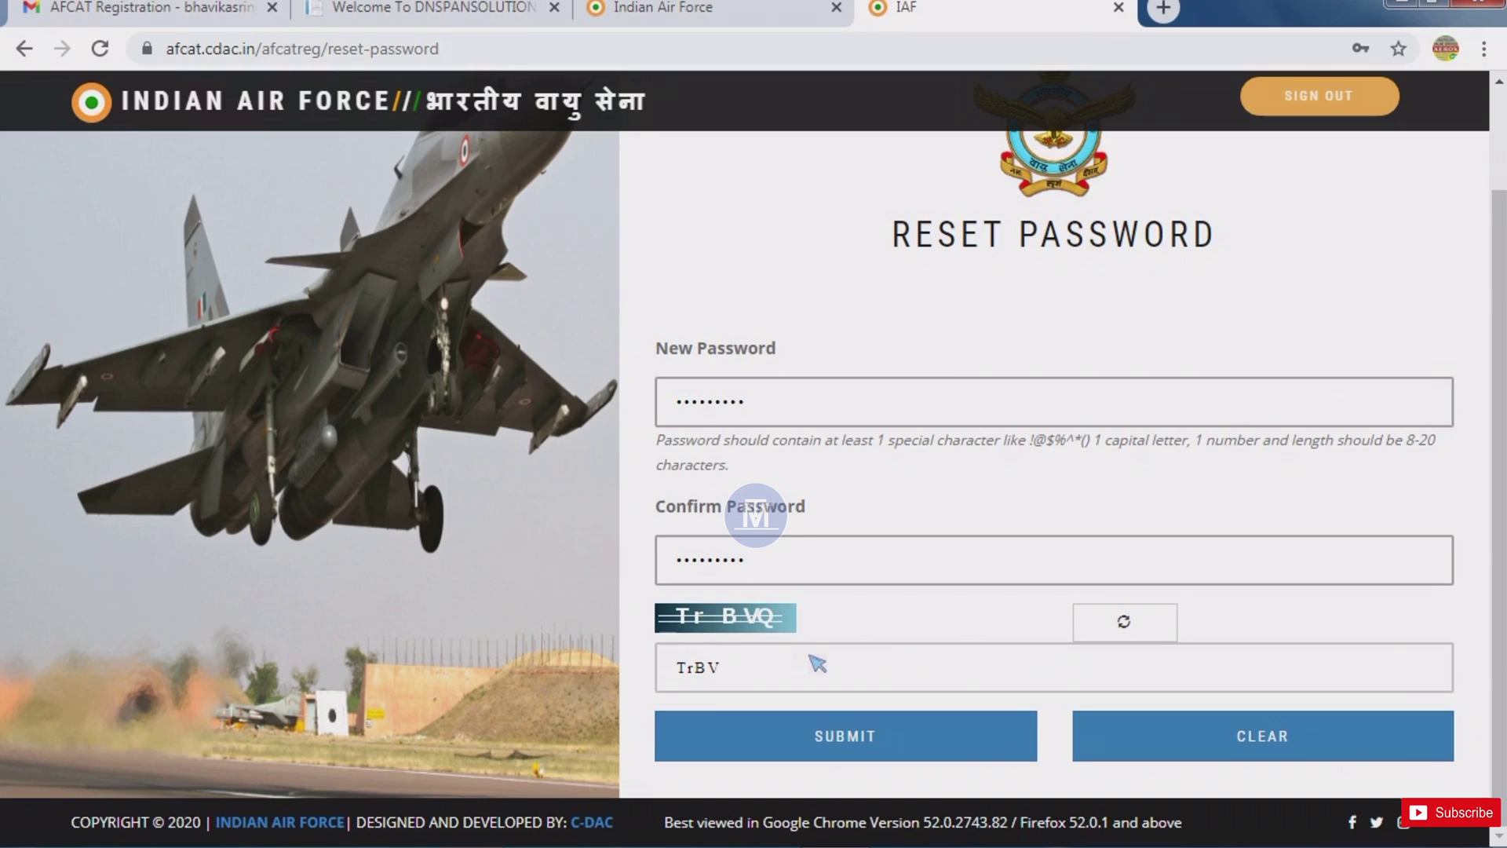
text(Q)
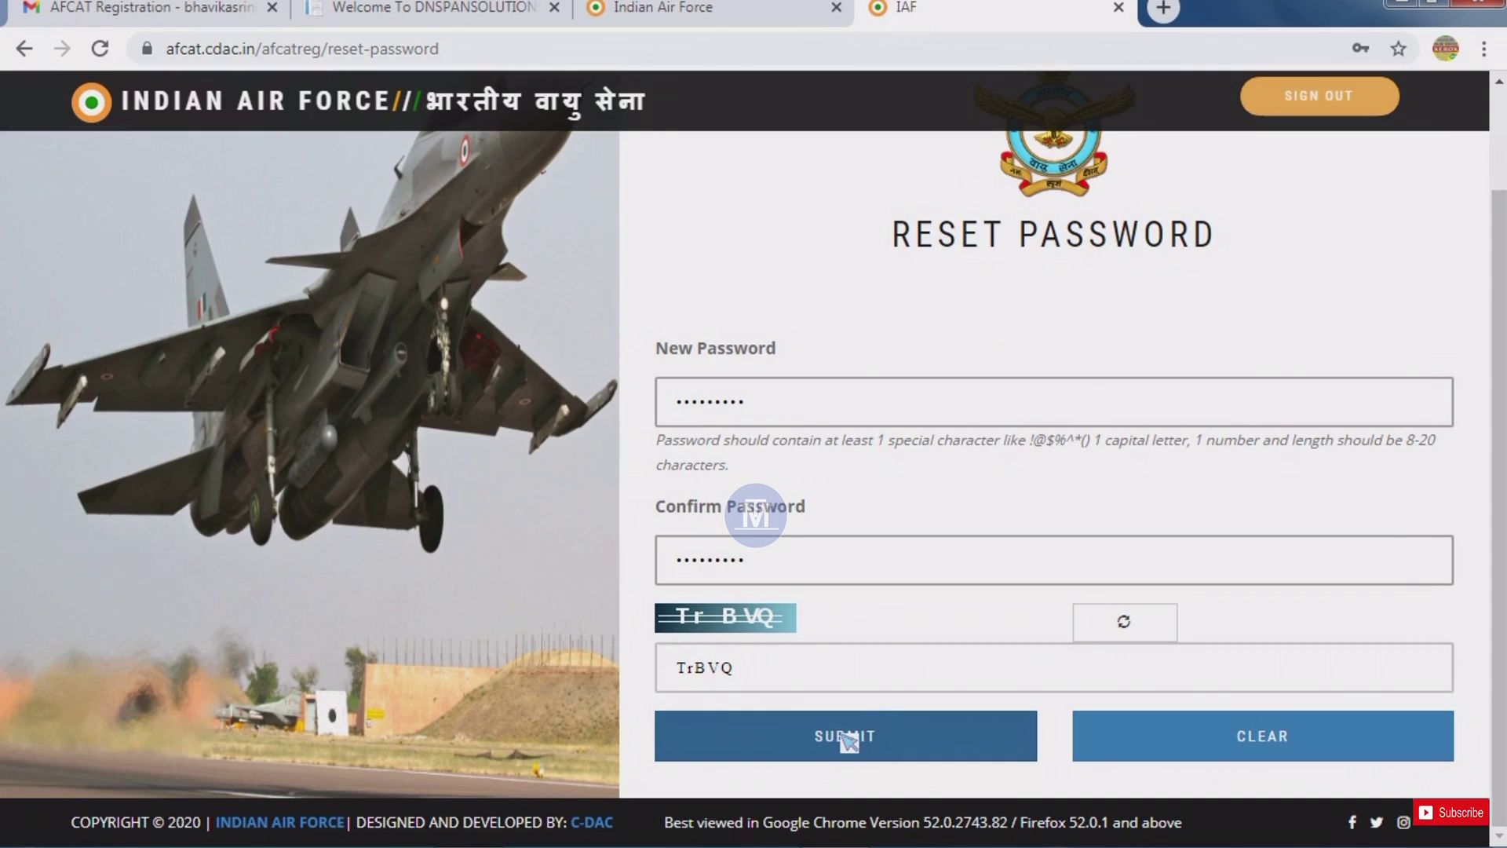
click(848, 741)
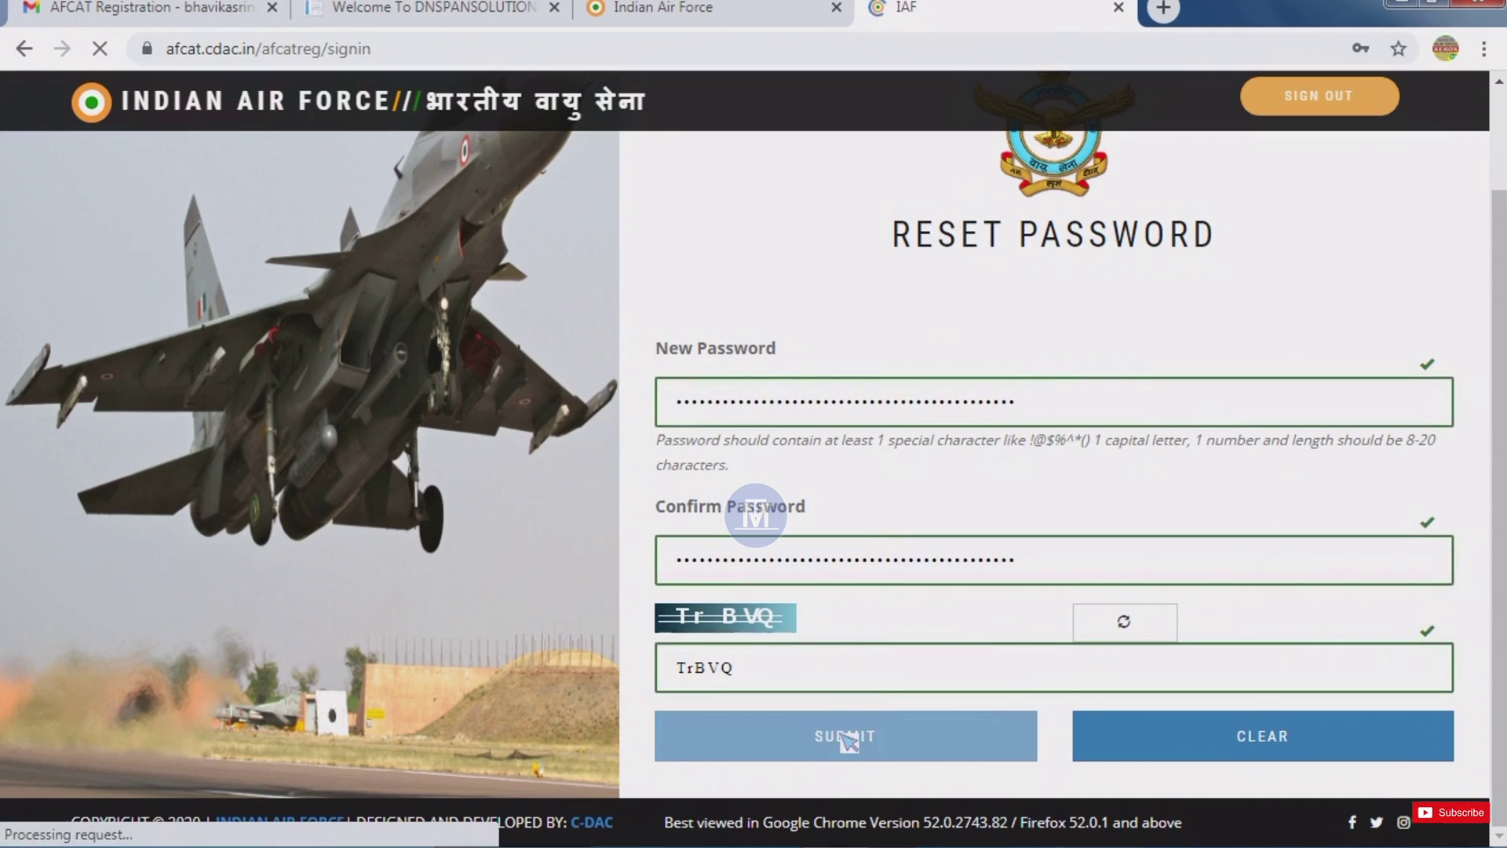